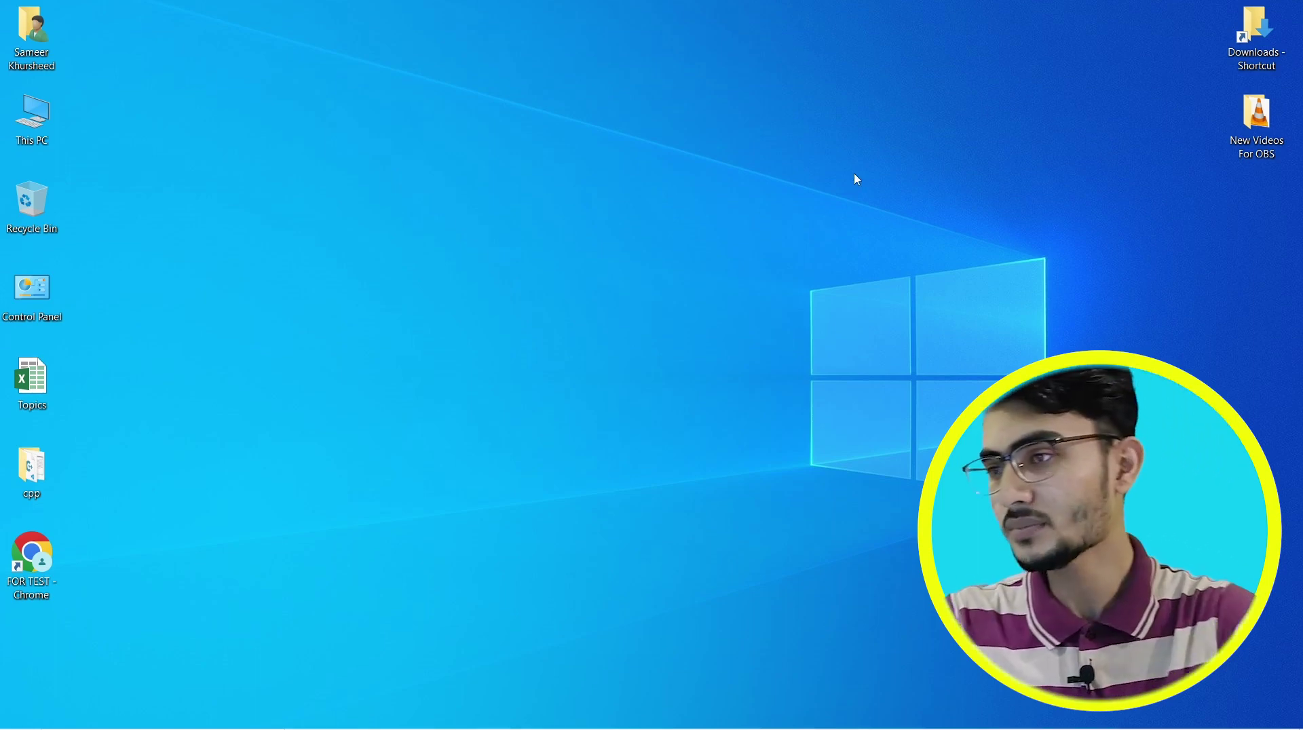
right_click(663, 260)
click(689, 309)
right_click(642, 249)
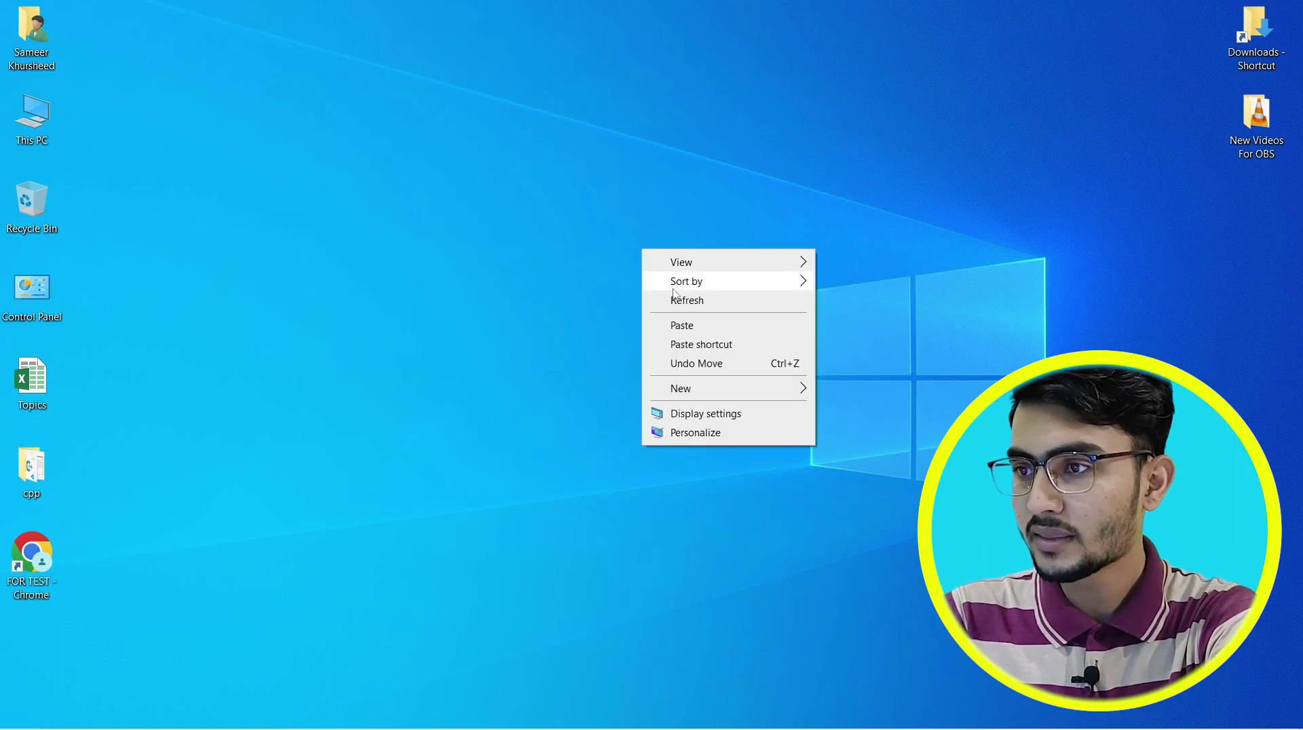
click(675, 300)
right_click(585, 270)
click(611, 324)
right_click(568, 334)
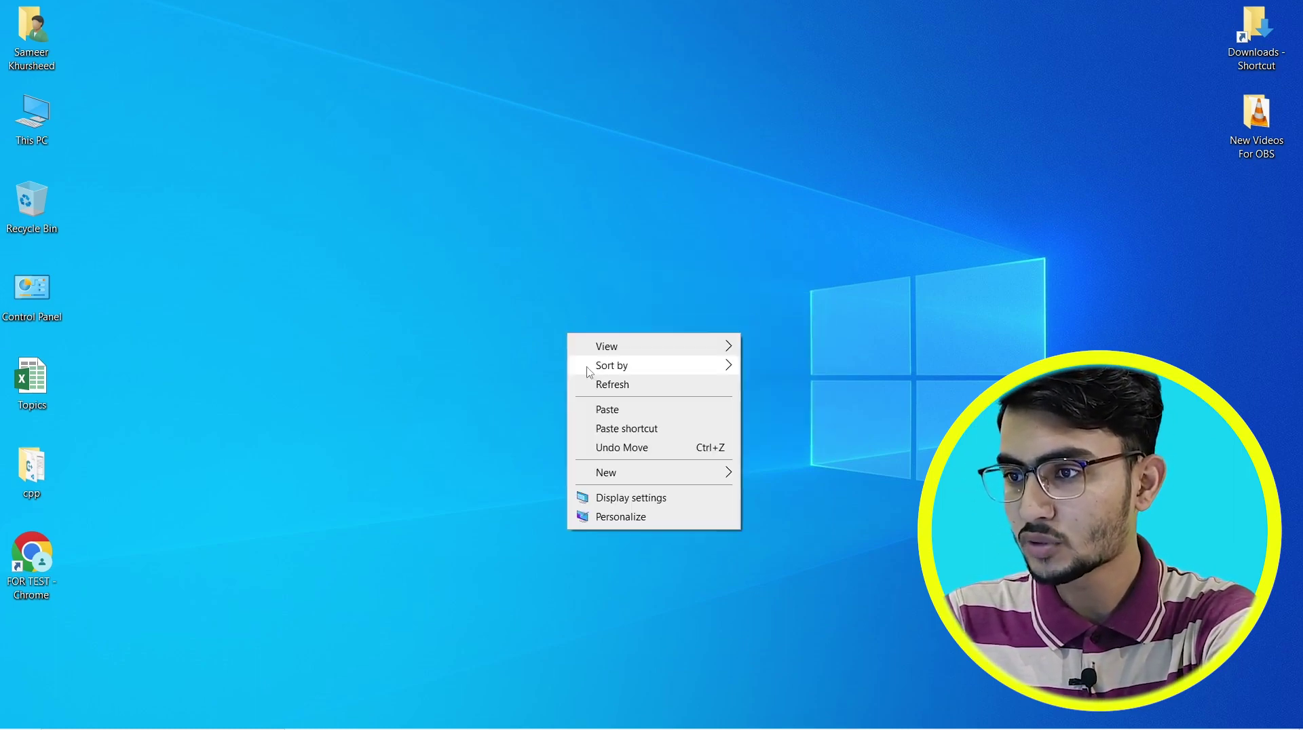
click(589, 384)
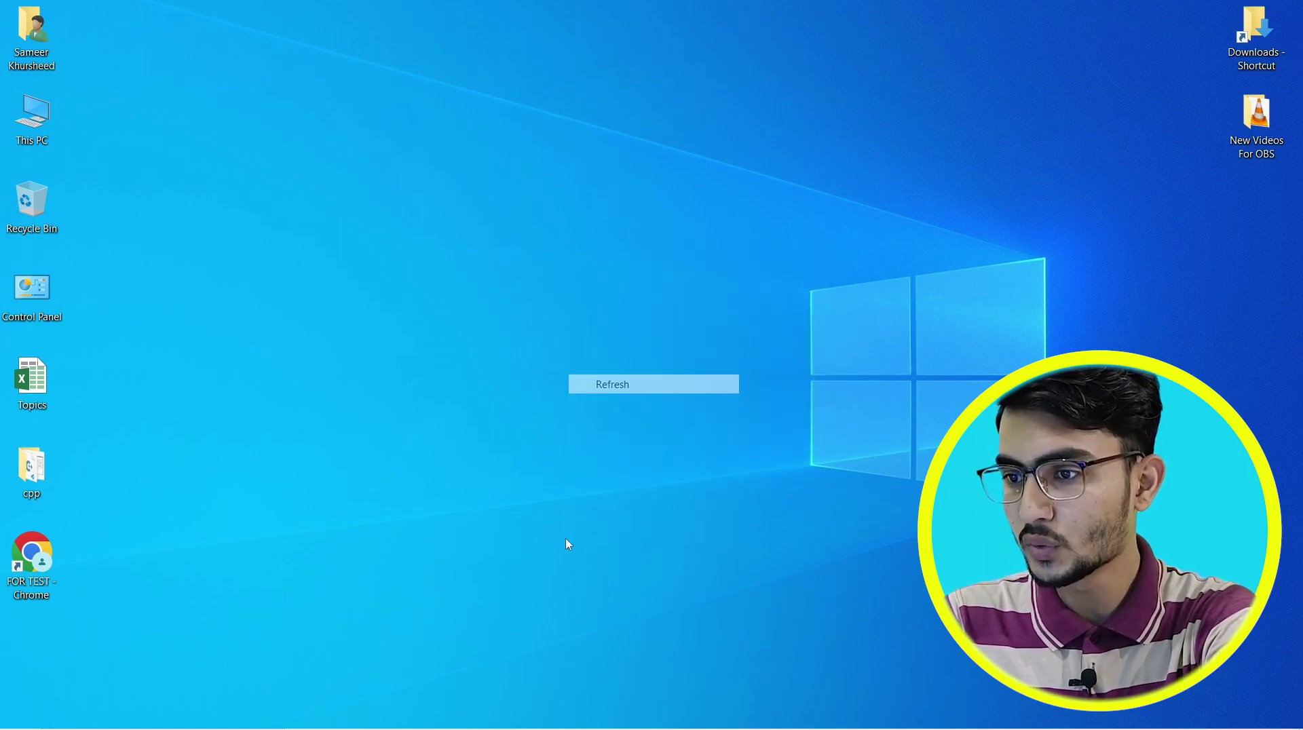
Step: Switch to Chrome and search Google for "free download manager"
click(353, 720)
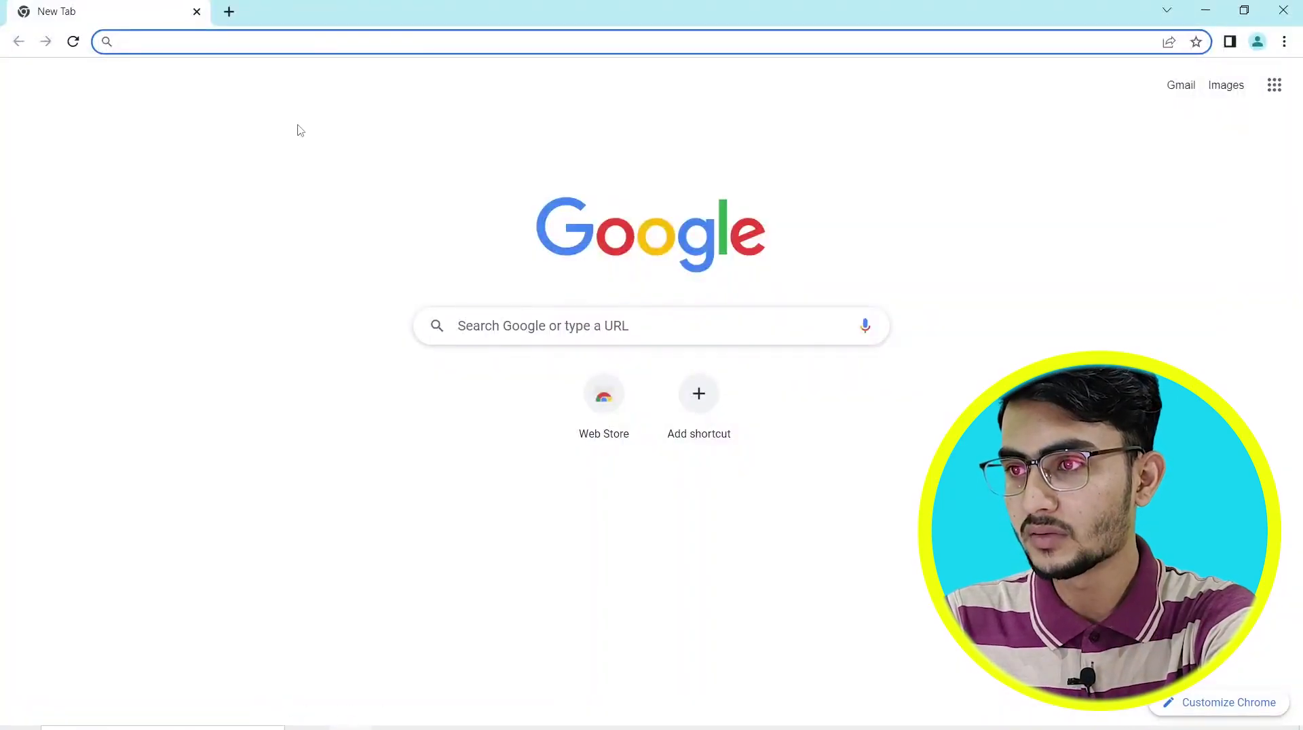
click(542, 329)
text(free dwonloa)
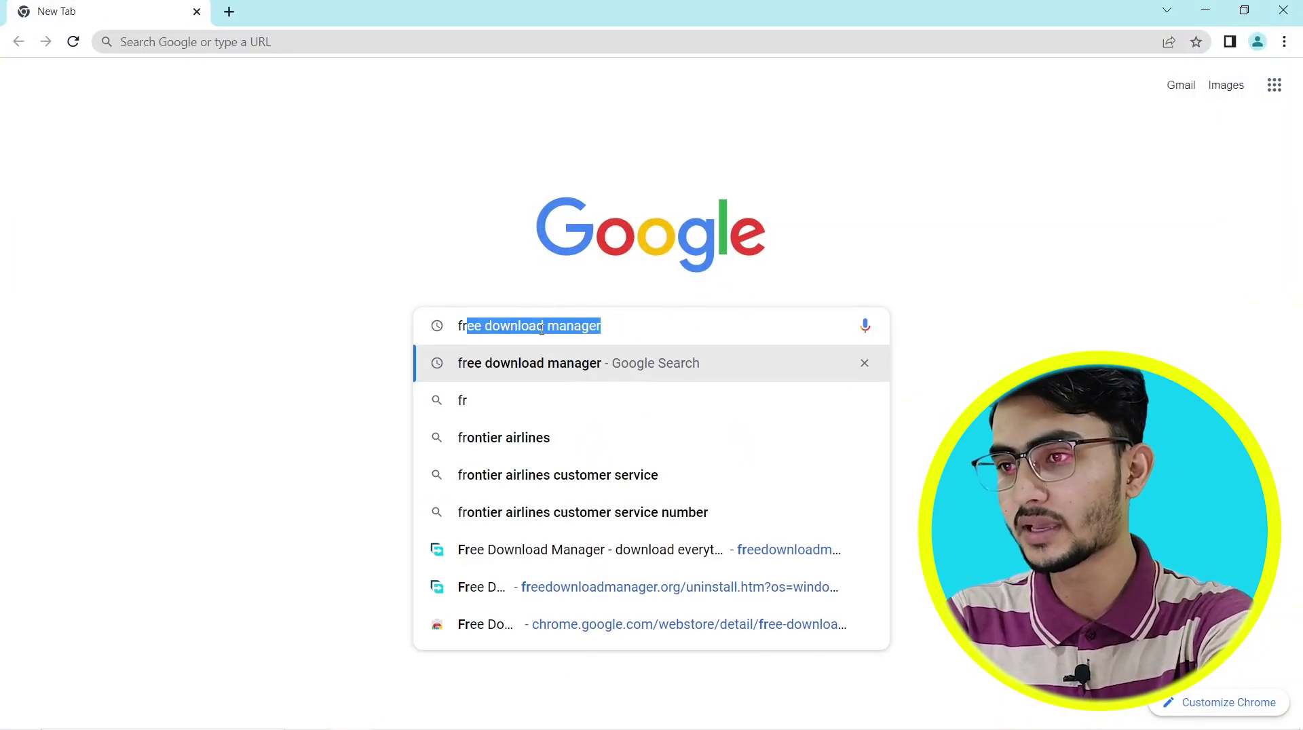
key(BackSpace)
key(BackSpace)
key(BackSpace)
key(BackSpace)
key(BackSpace)
key(BackSpace)
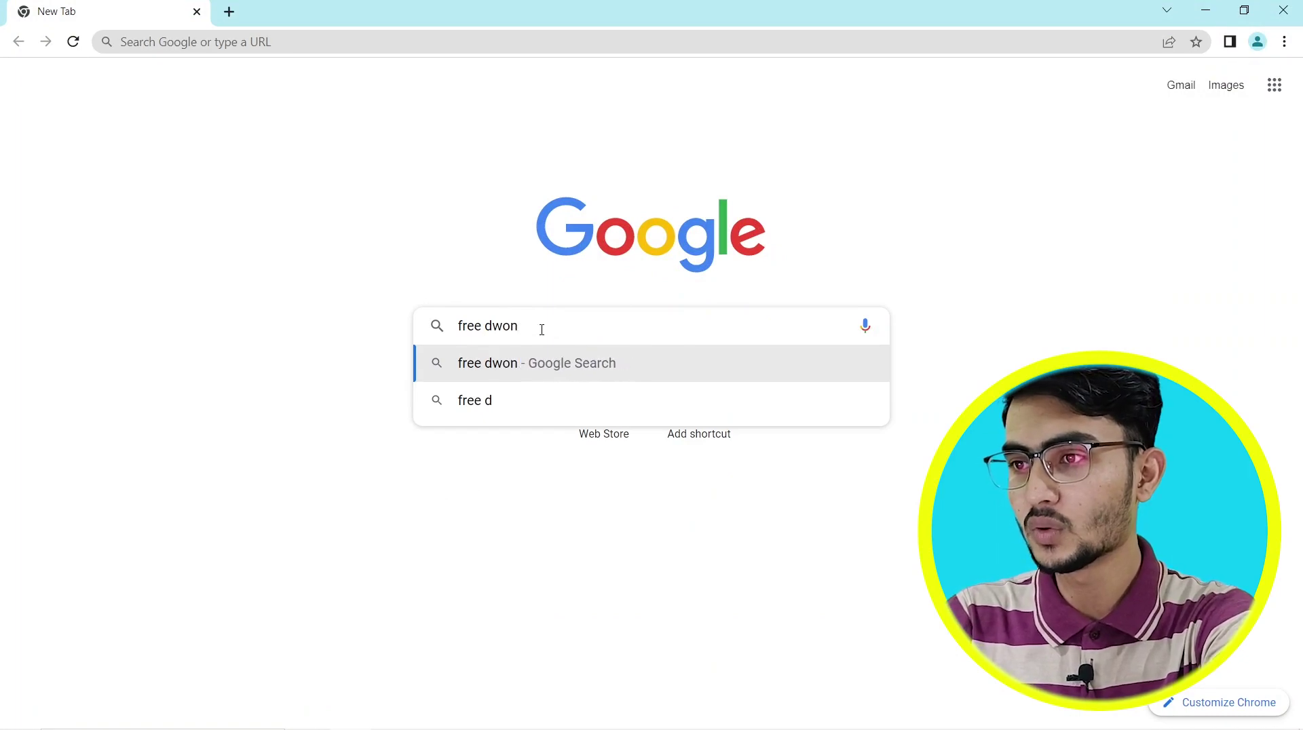
text(ownload)
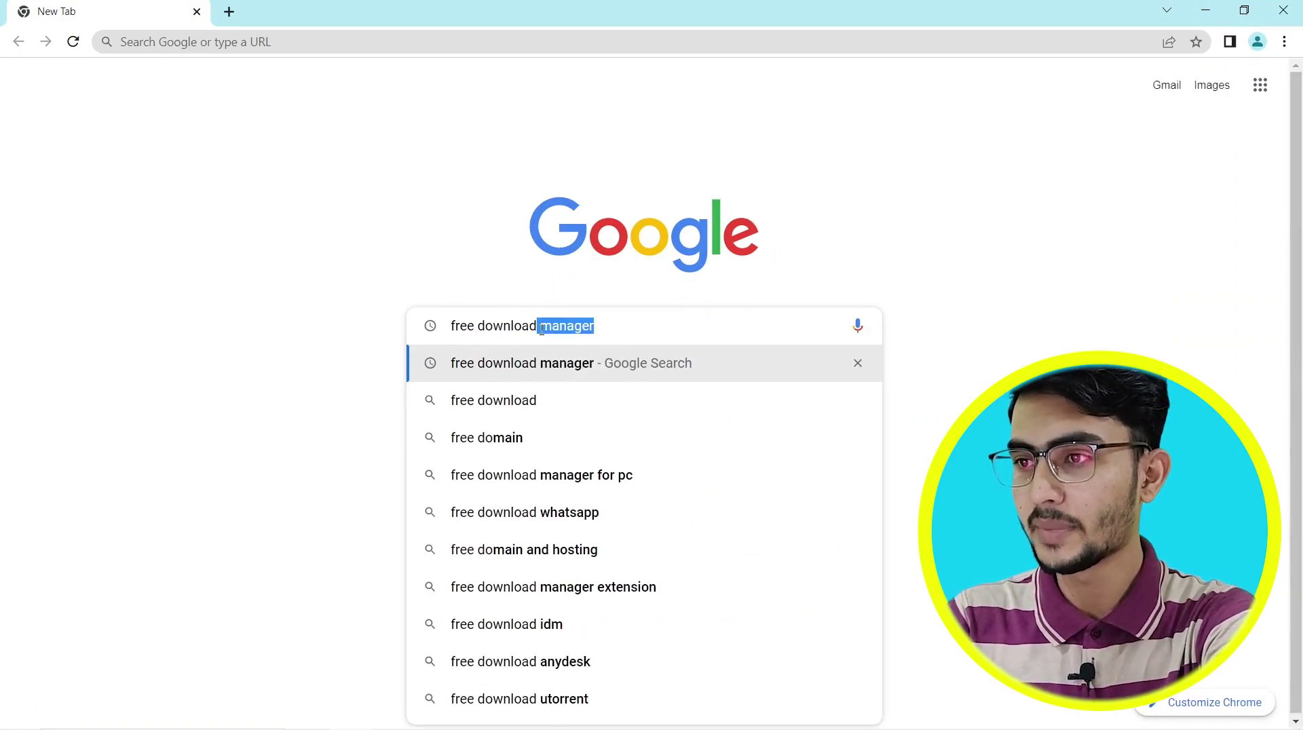
key(Return)
Step: Open the freedownloadmanager.org website from the search results and download the Windows installer
click(305, 264)
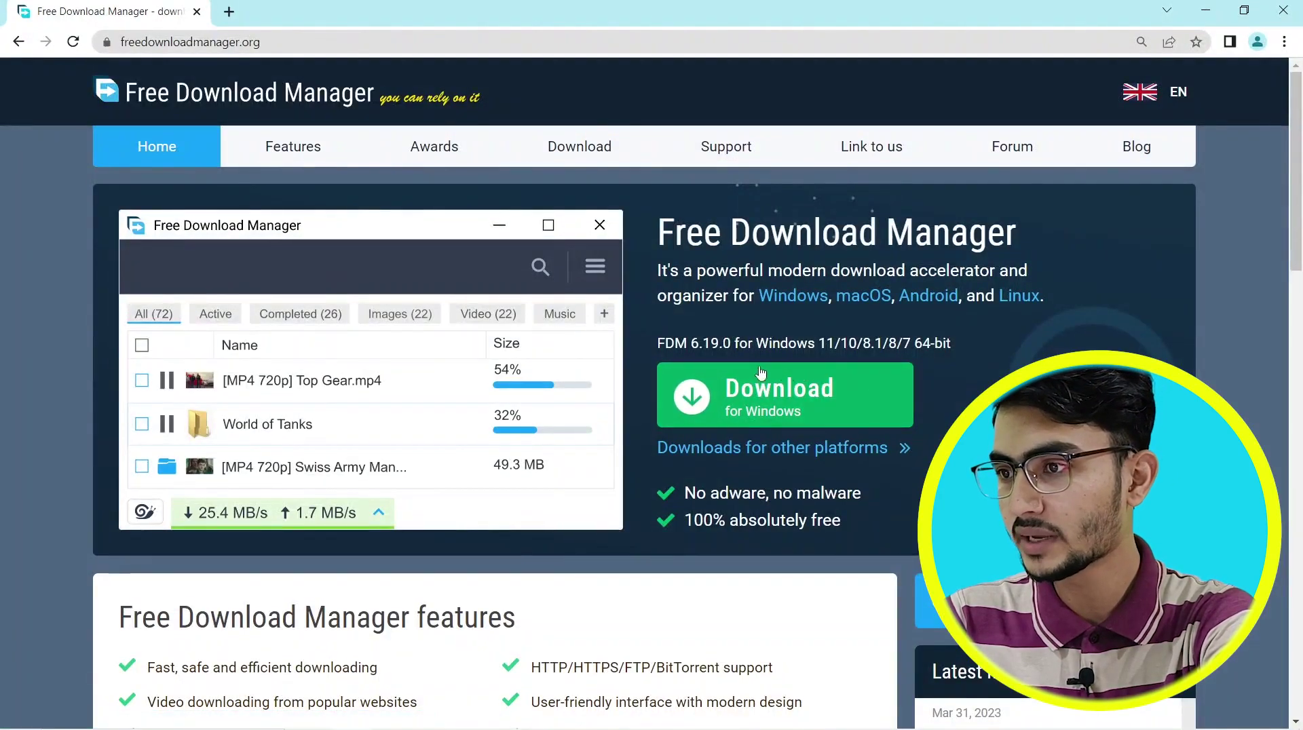
click(722, 400)
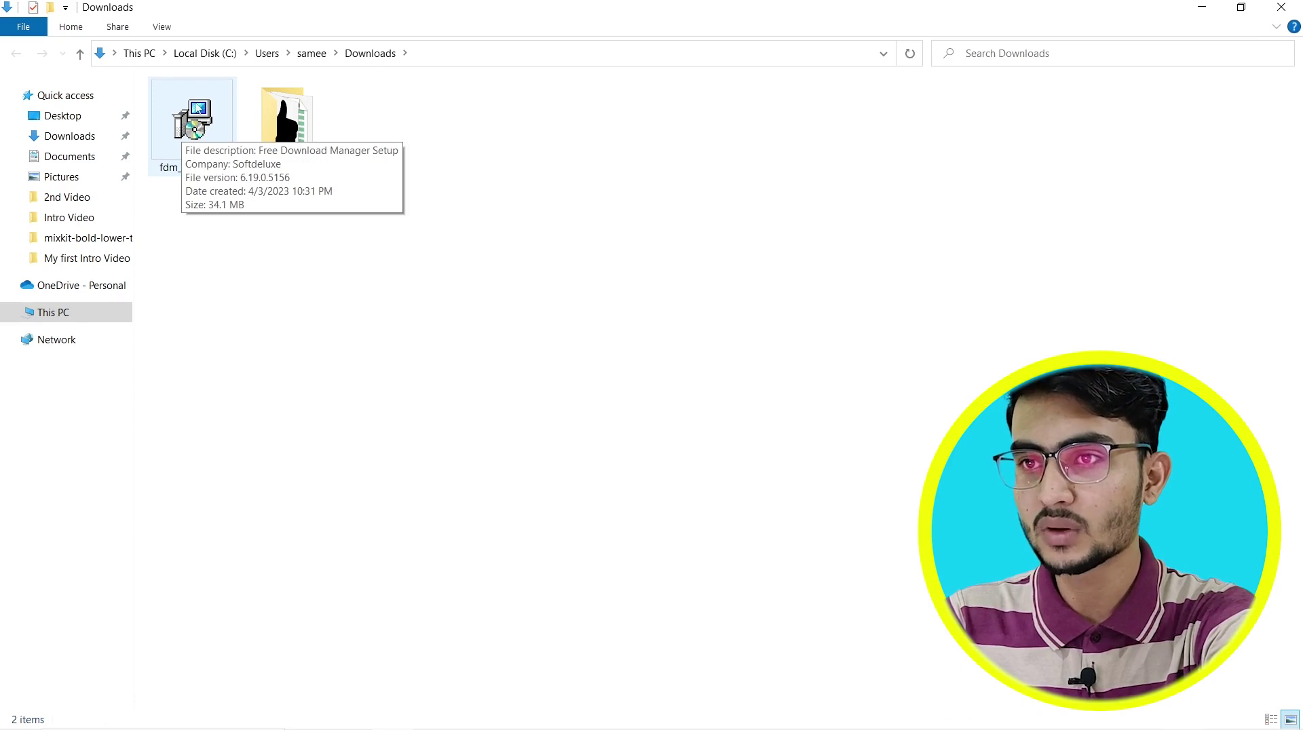
Step: Run fdm_x64_setup and install Free Download Manager for all users in the existing C:\Program Files\Softdeluxe\Free Download Manager folder
click(203, 125)
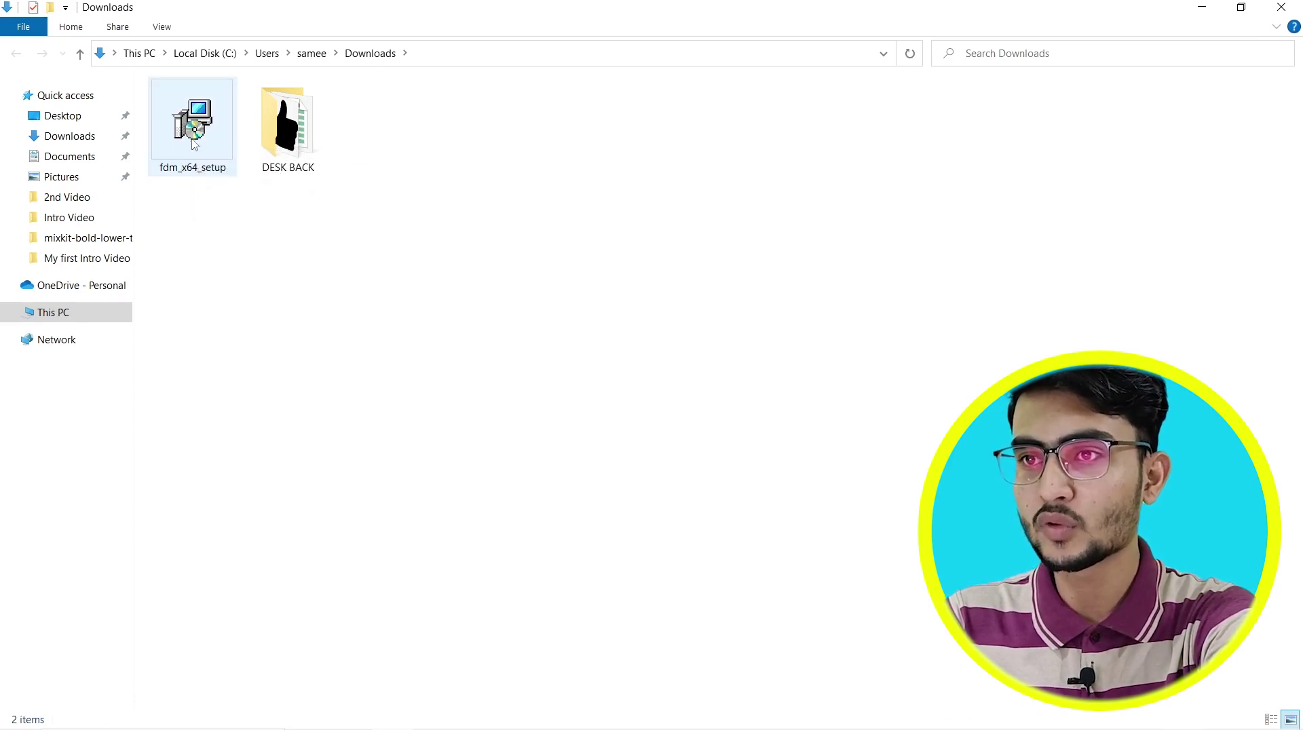
click(210, 248)
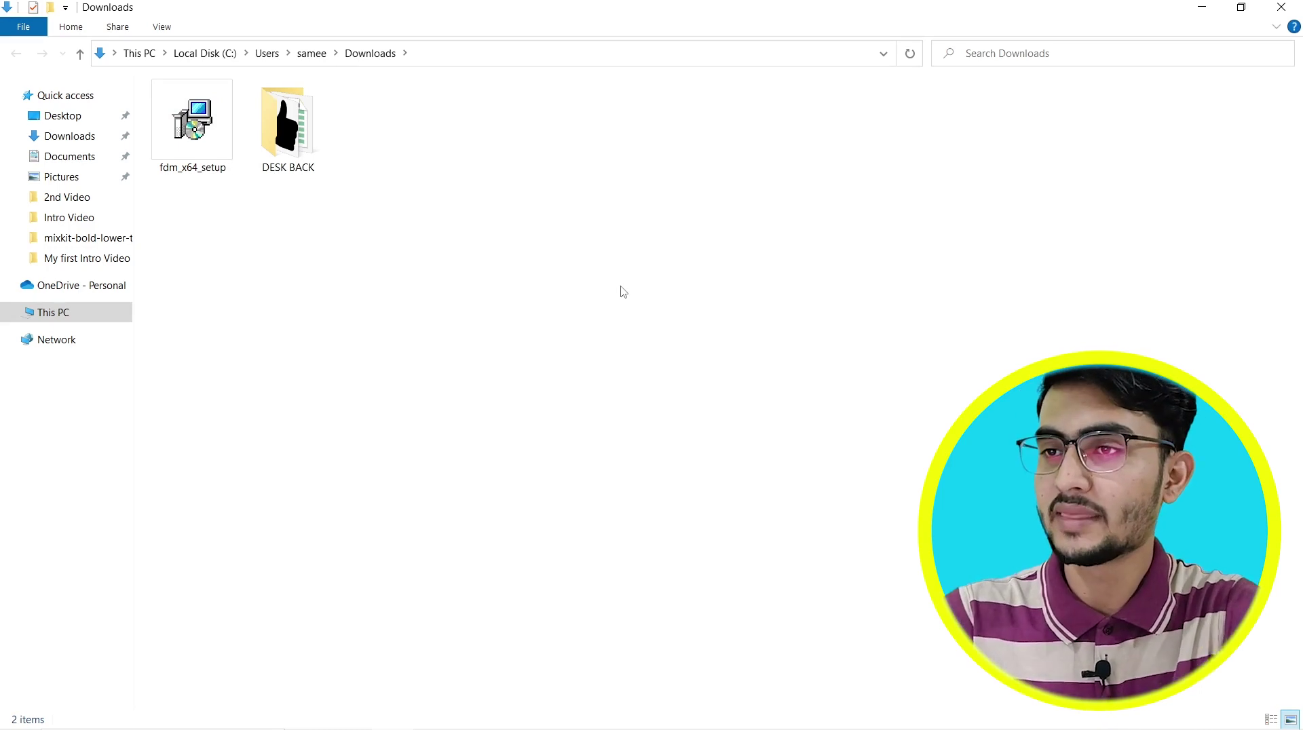
double_click(197, 128)
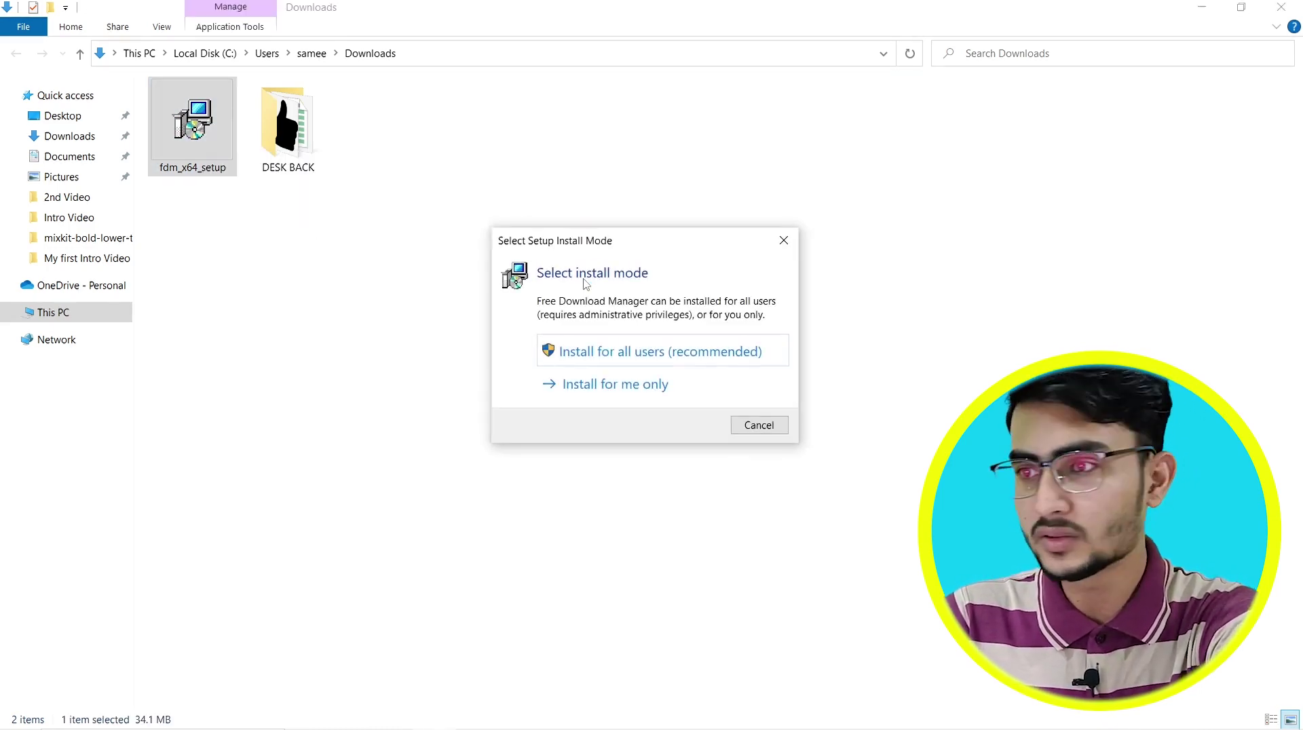
click(644, 359)
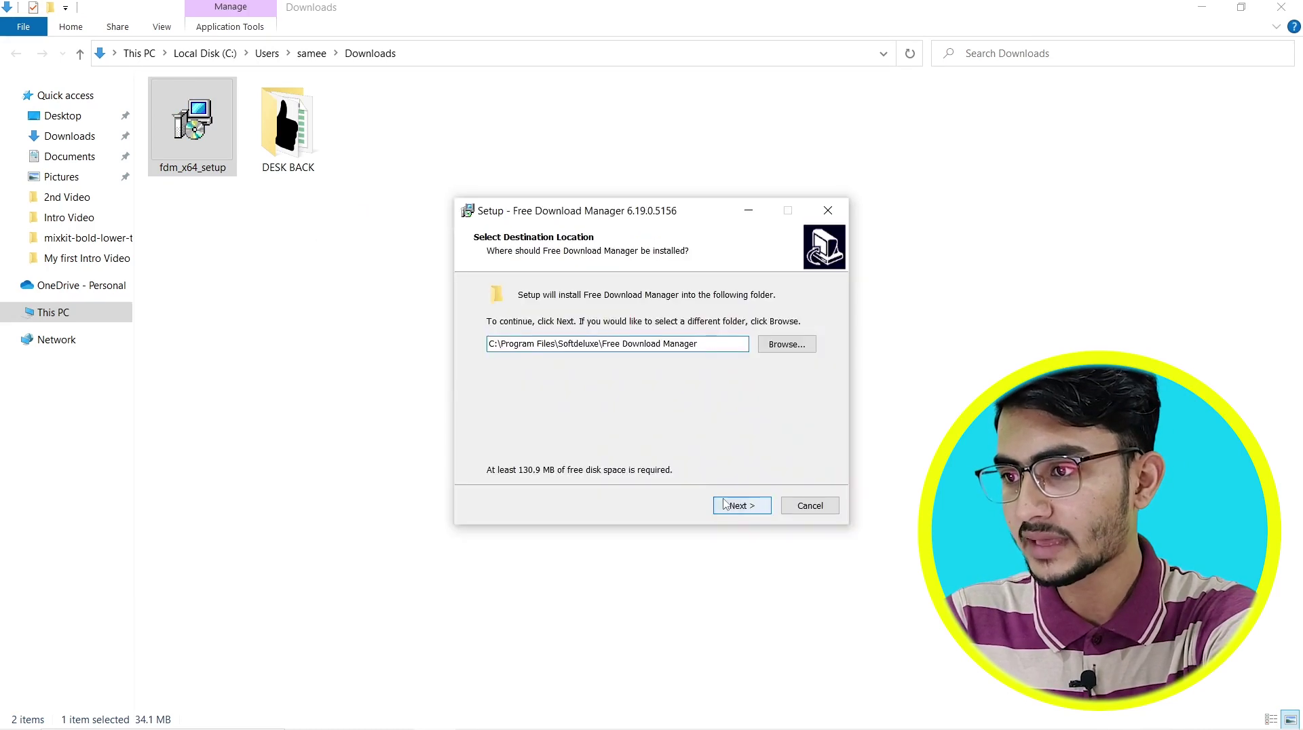
click(724, 504)
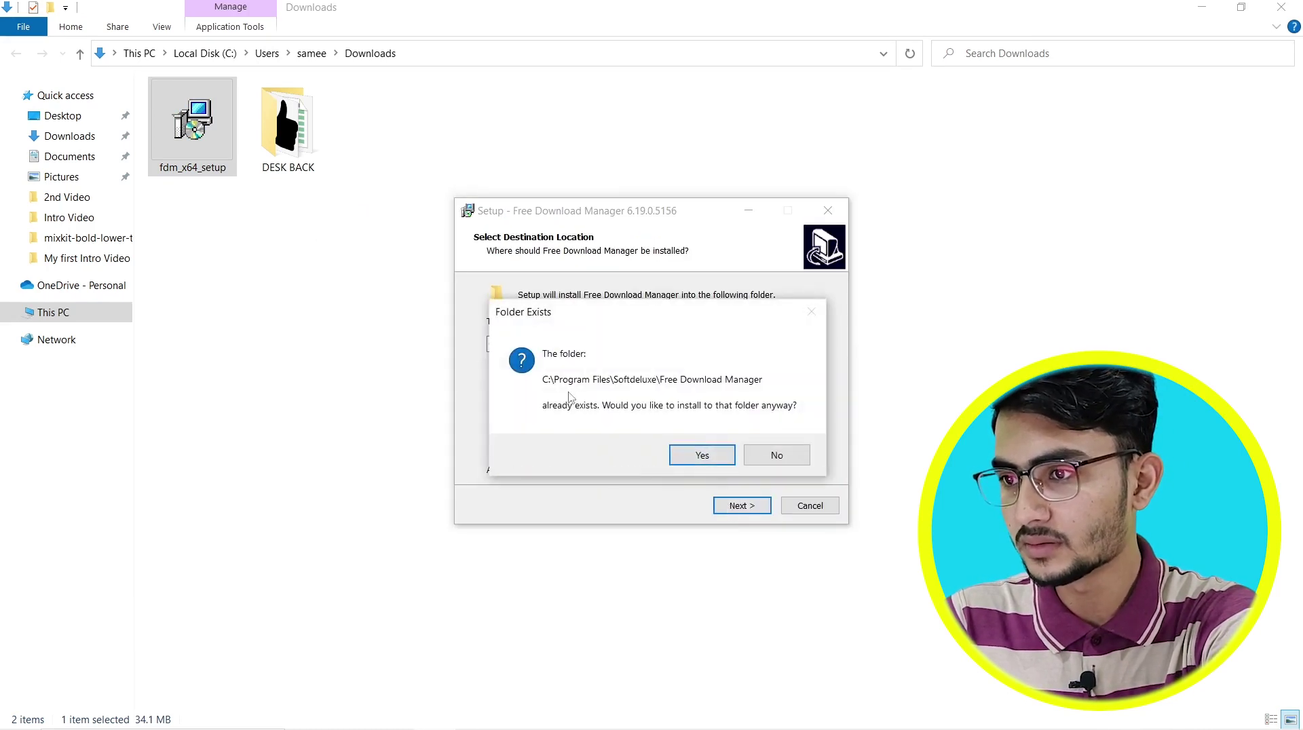
click(697, 453)
click(743, 505)
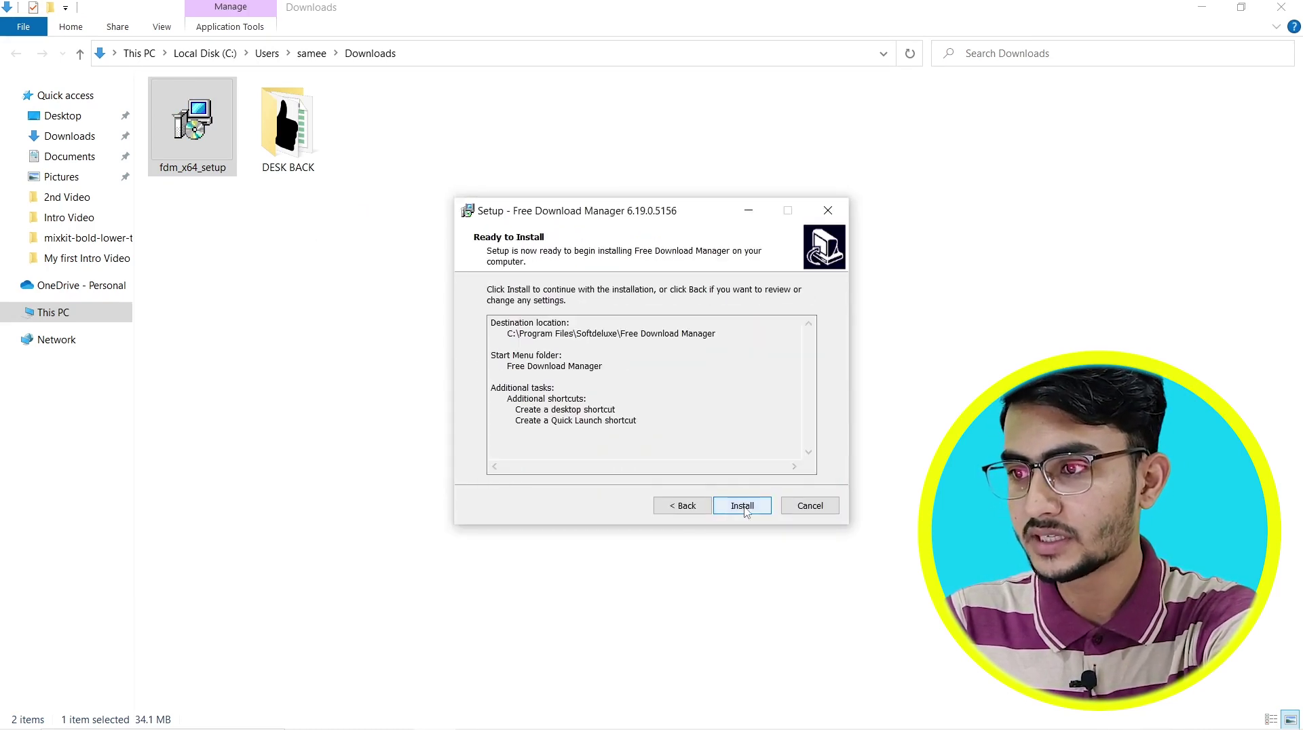
click(743, 506)
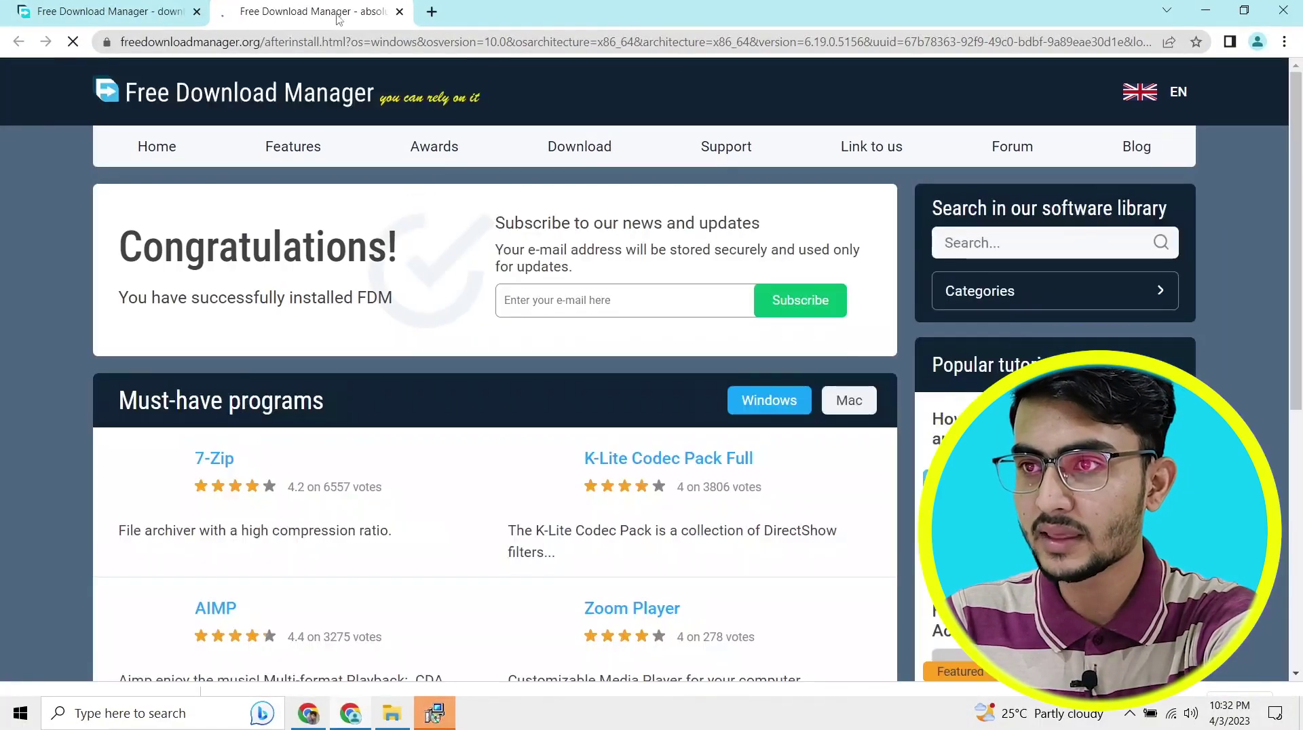
Step: Open a new browser tab, then return to the Free Download Manager setup wizard and finish it
click(432, 12)
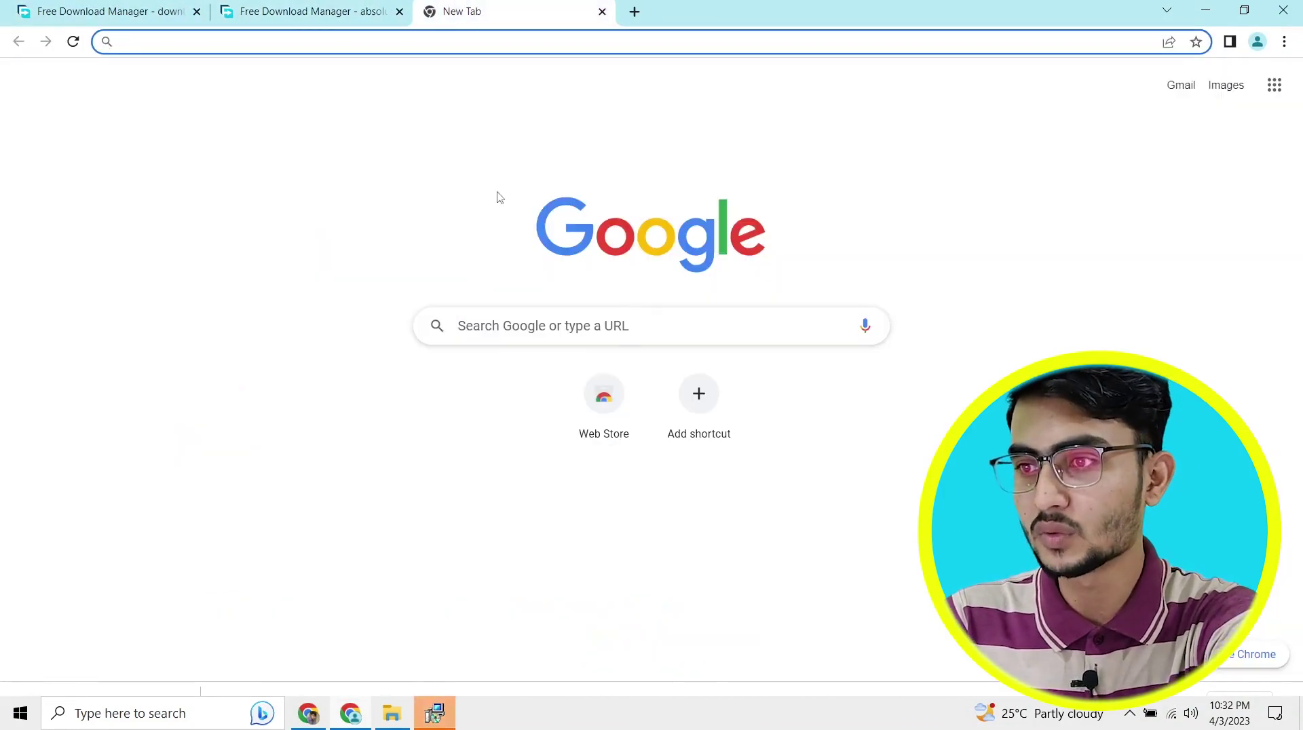
click(434, 712)
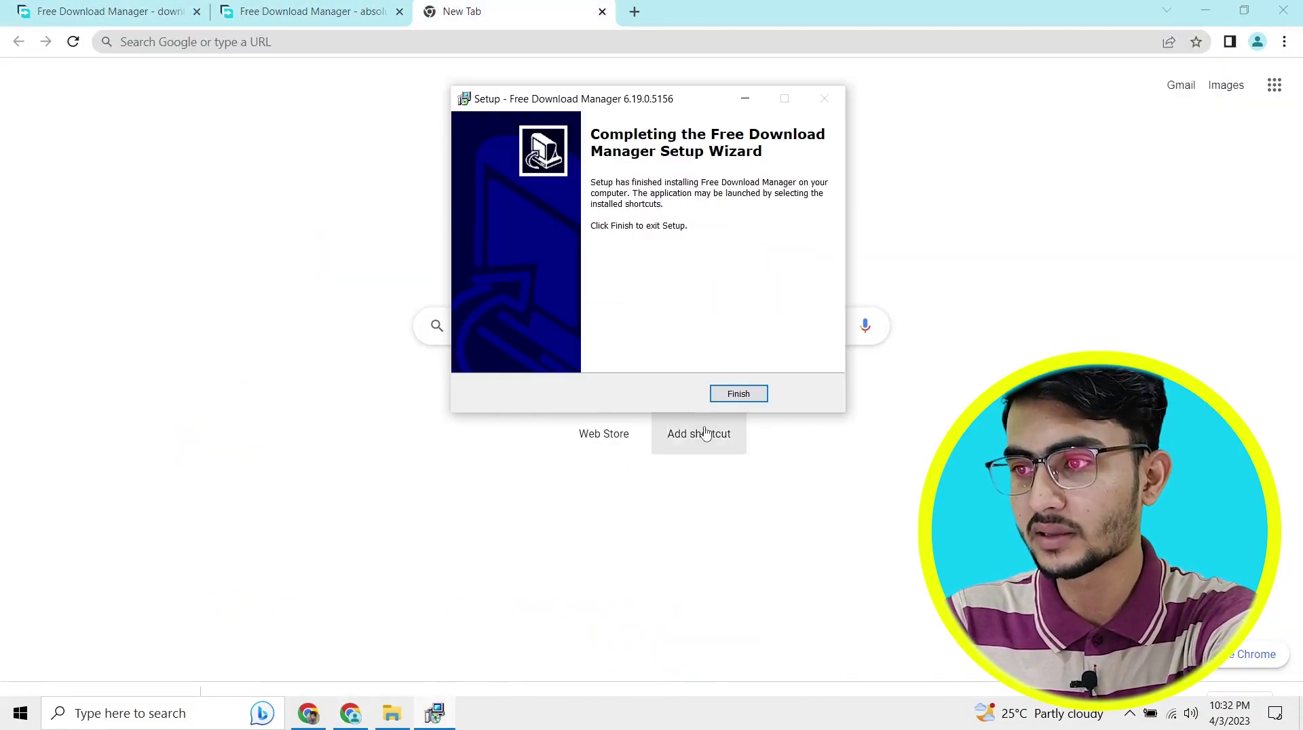
click(735, 394)
Step: Search Google for "chrome extensions" and open the Chrome Web Store's Extensions page from the results
click(576, 325)
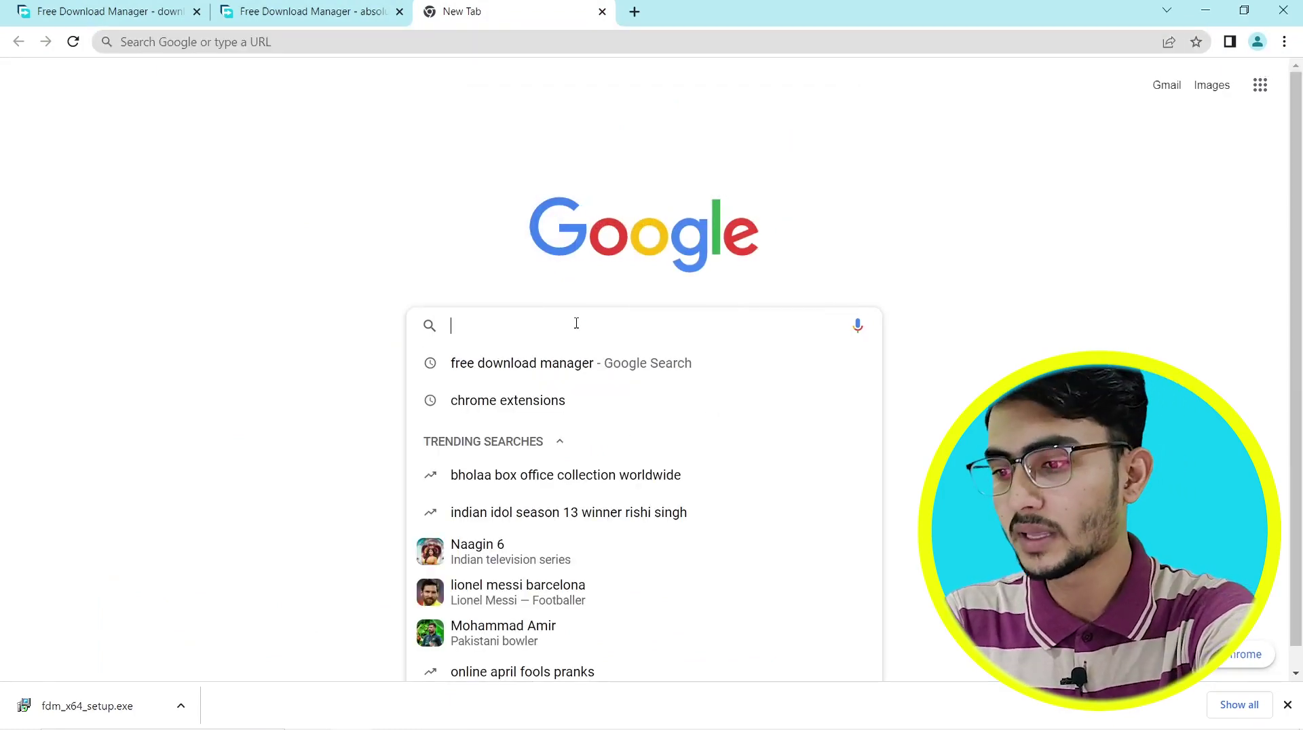
text(chrome)
key(Return)
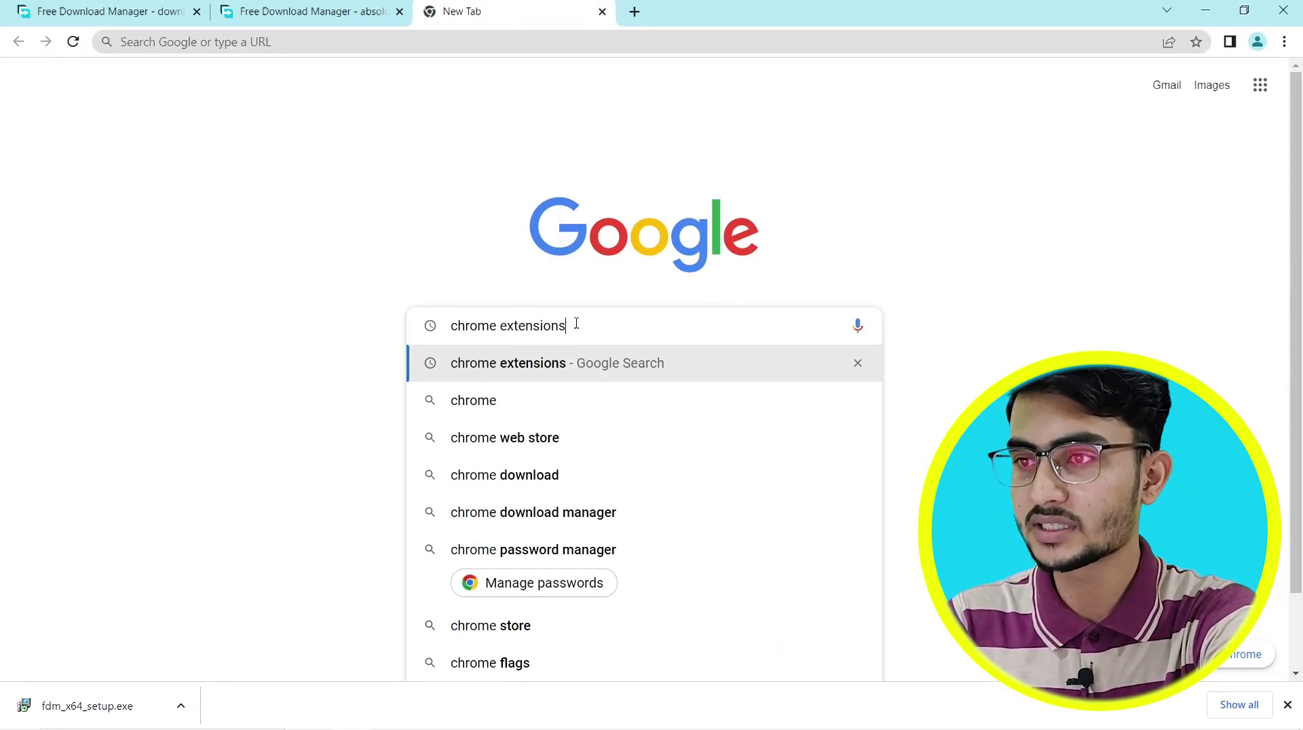
click(258, 594)
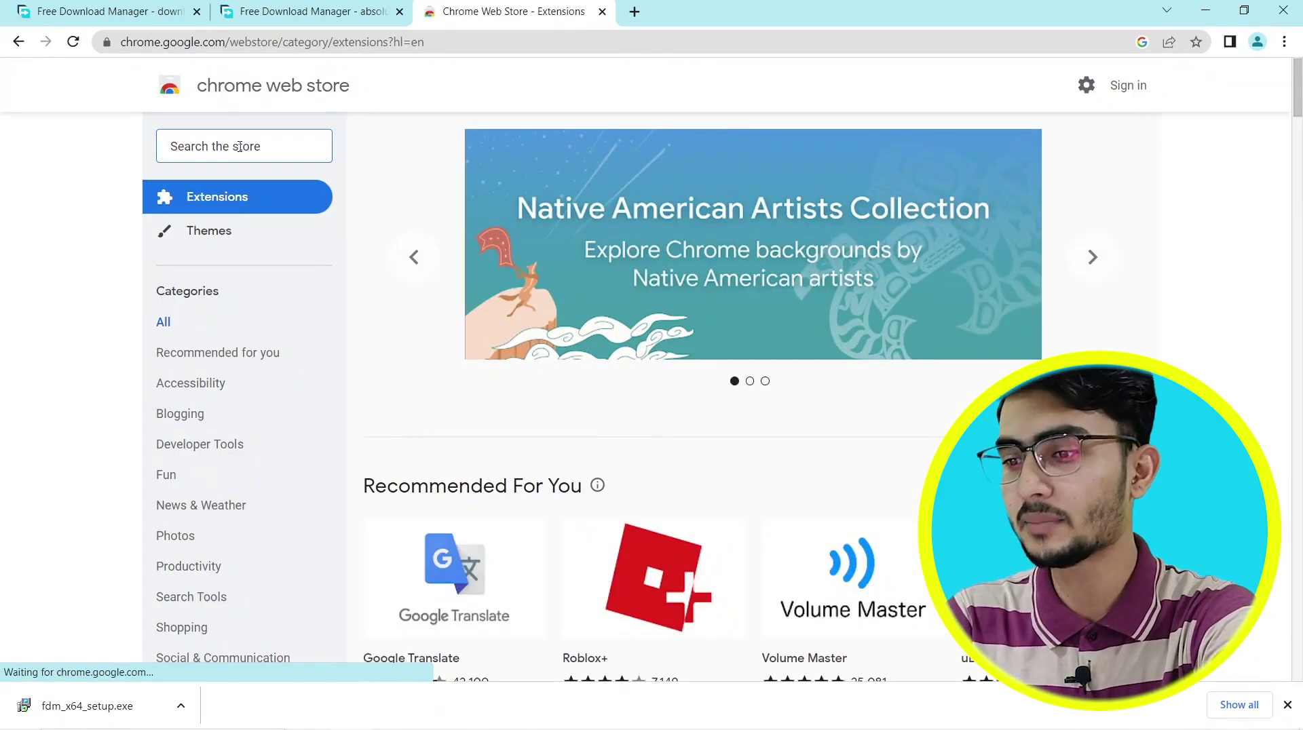
Step: Search the Chrome Web Store for "free download manager" and add the Free Download Manager browser integration extension to Chrome
click(240, 146)
text(free download manager)
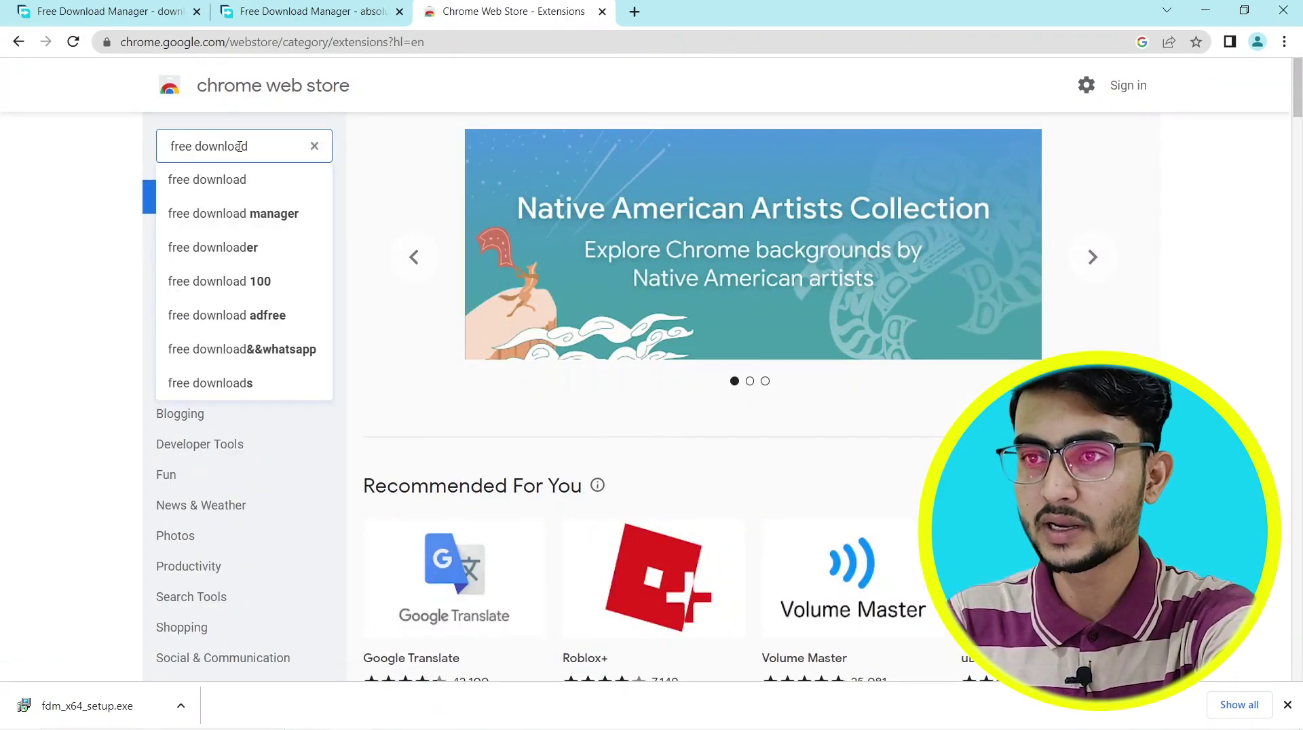
key(Return)
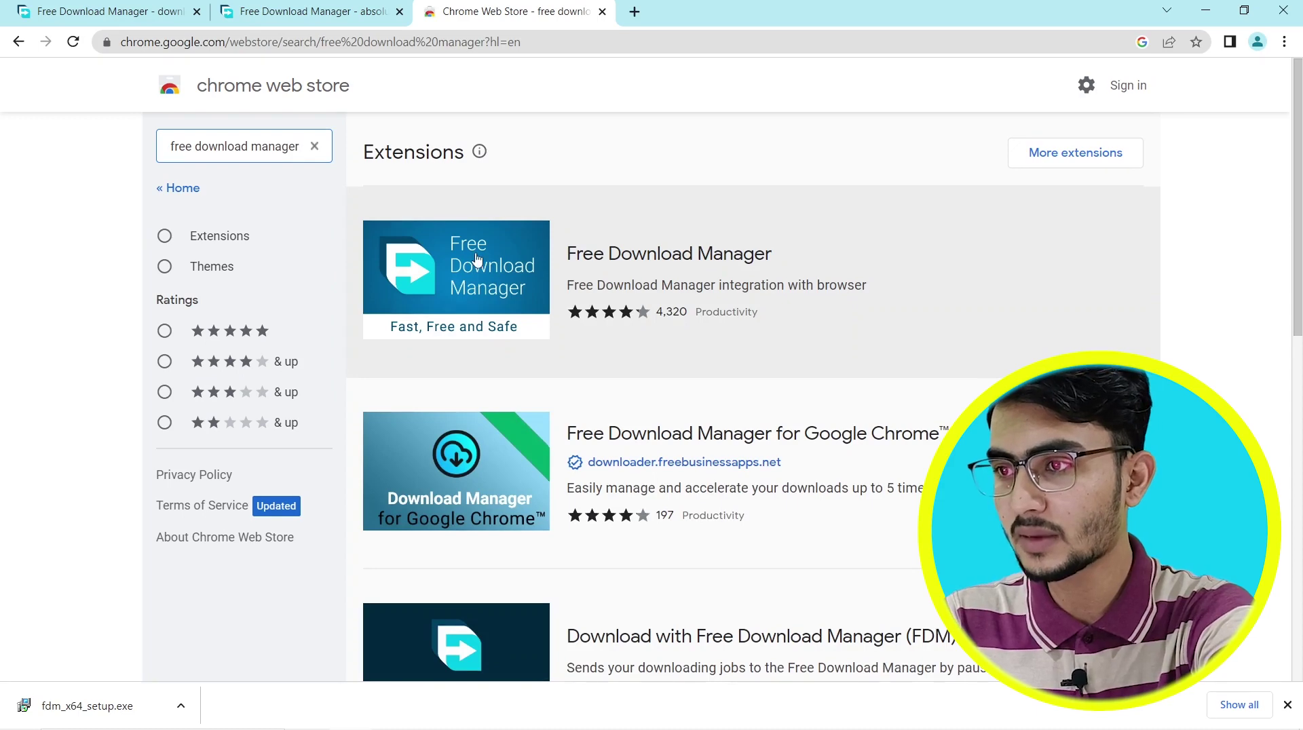
click(621, 265)
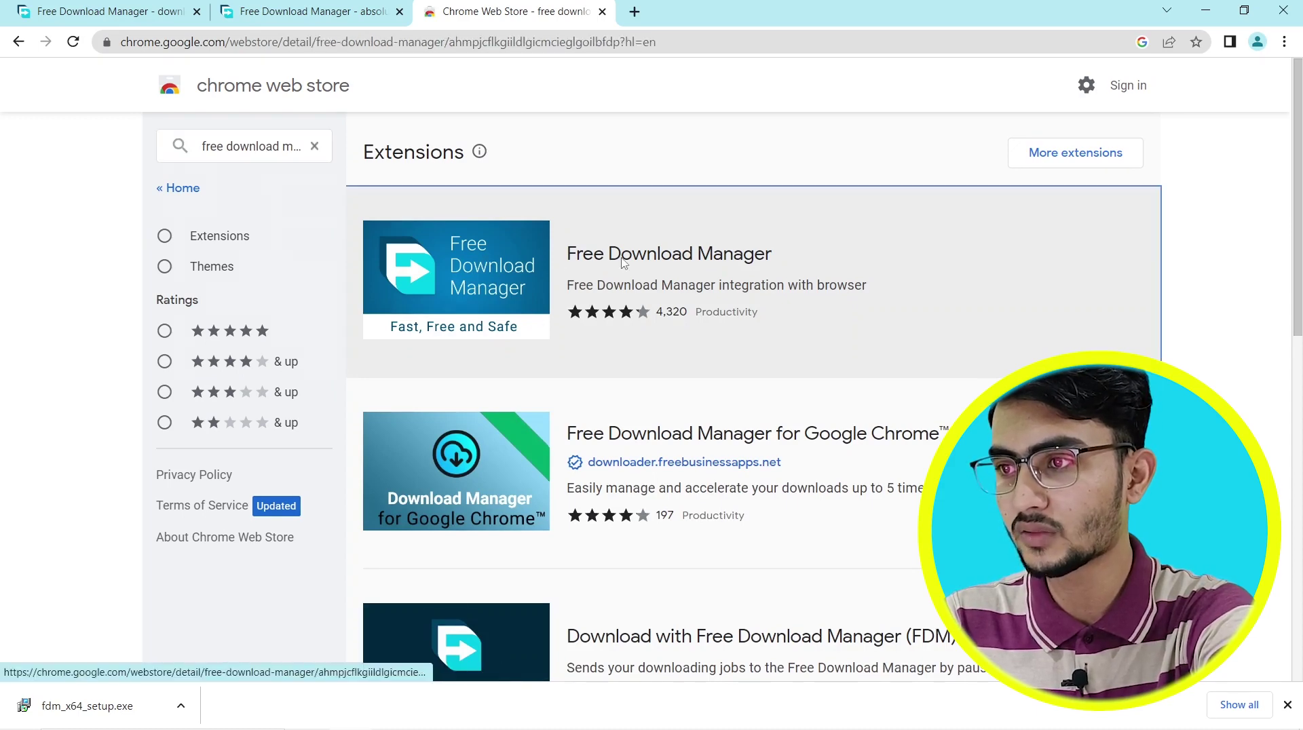
click(974, 212)
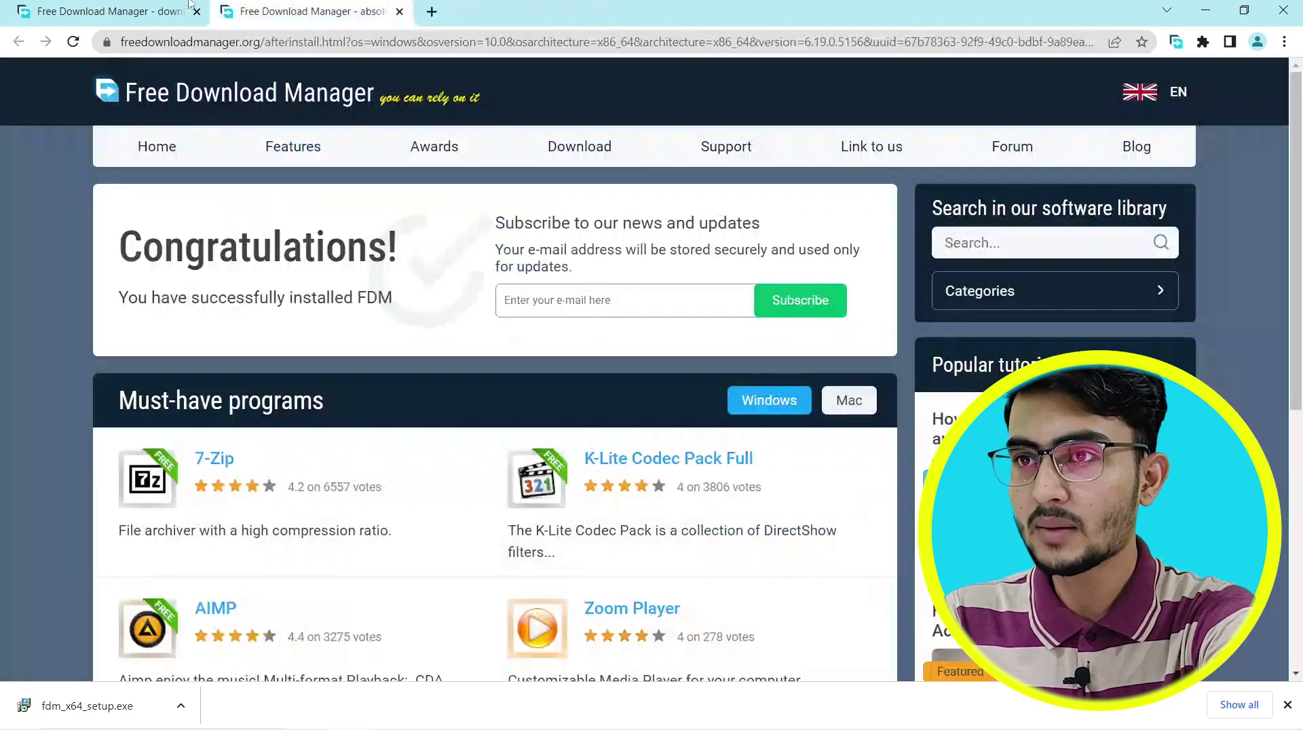
click(184, 9)
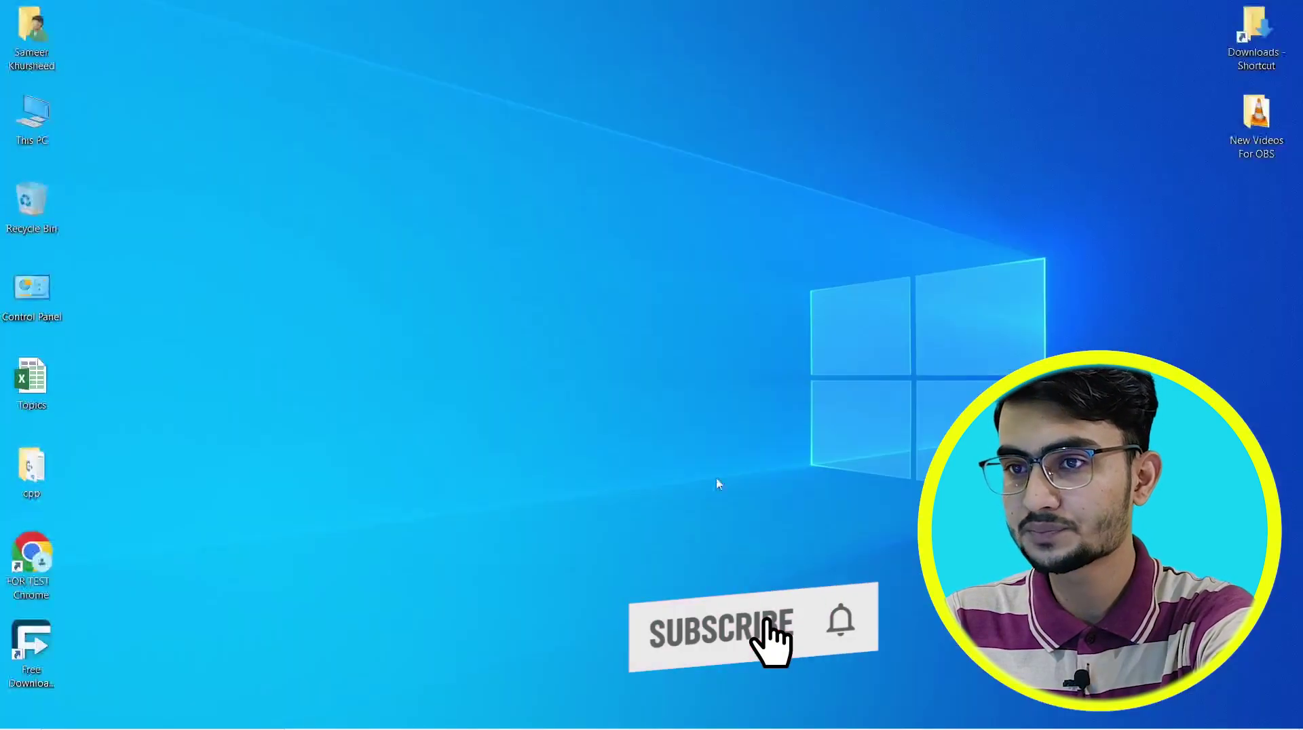
Step: Move the Free Download Manager shortcut toward the middle of the desktop and launch the program from it
drag(31, 641, 542, 219)
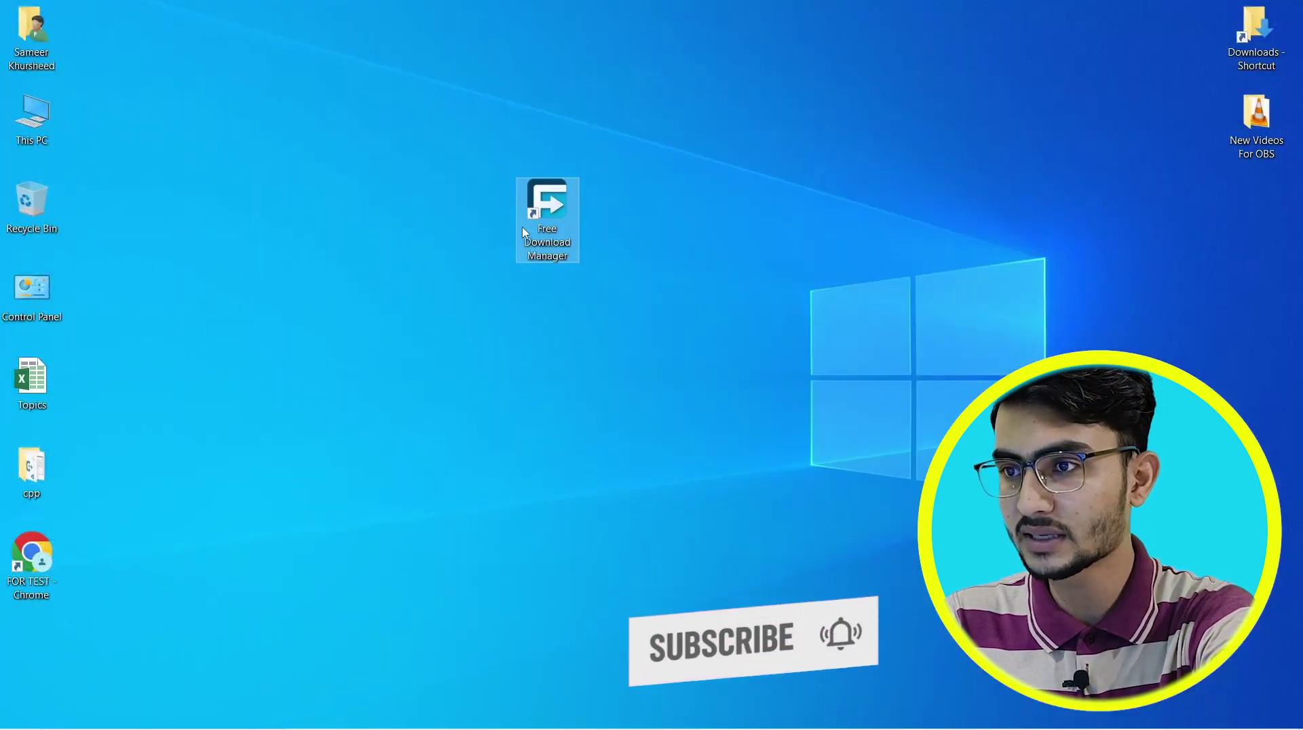
double_click(542, 219)
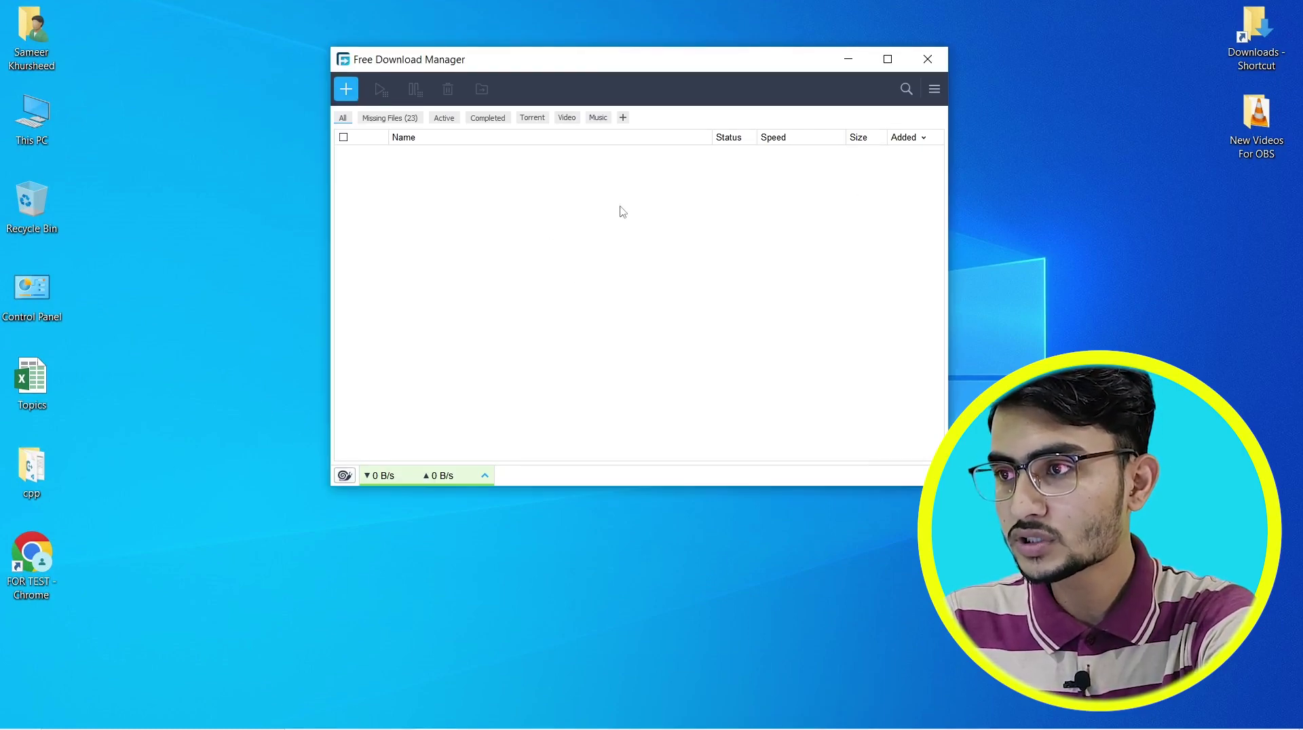
Step: Open the Free Download Manager preferences and maximize the program window
click(934, 91)
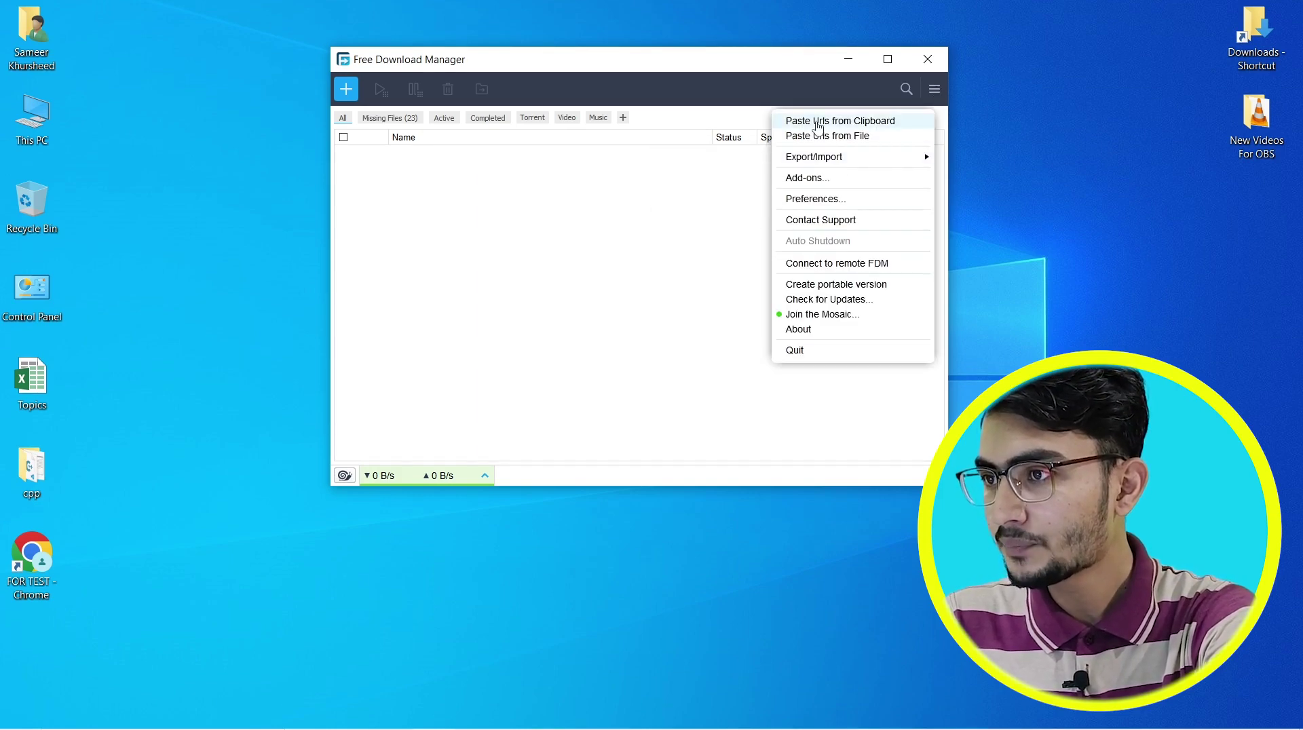
click(934, 90)
click(935, 91)
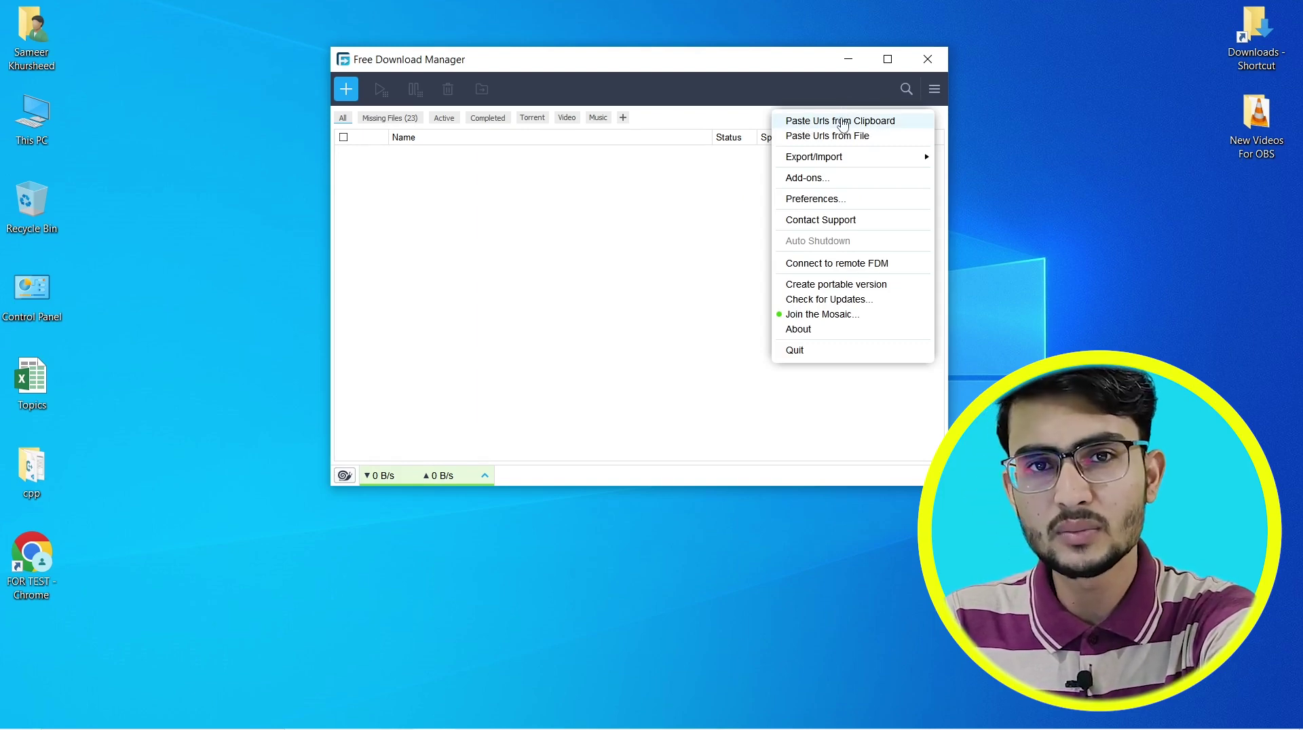
click(827, 201)
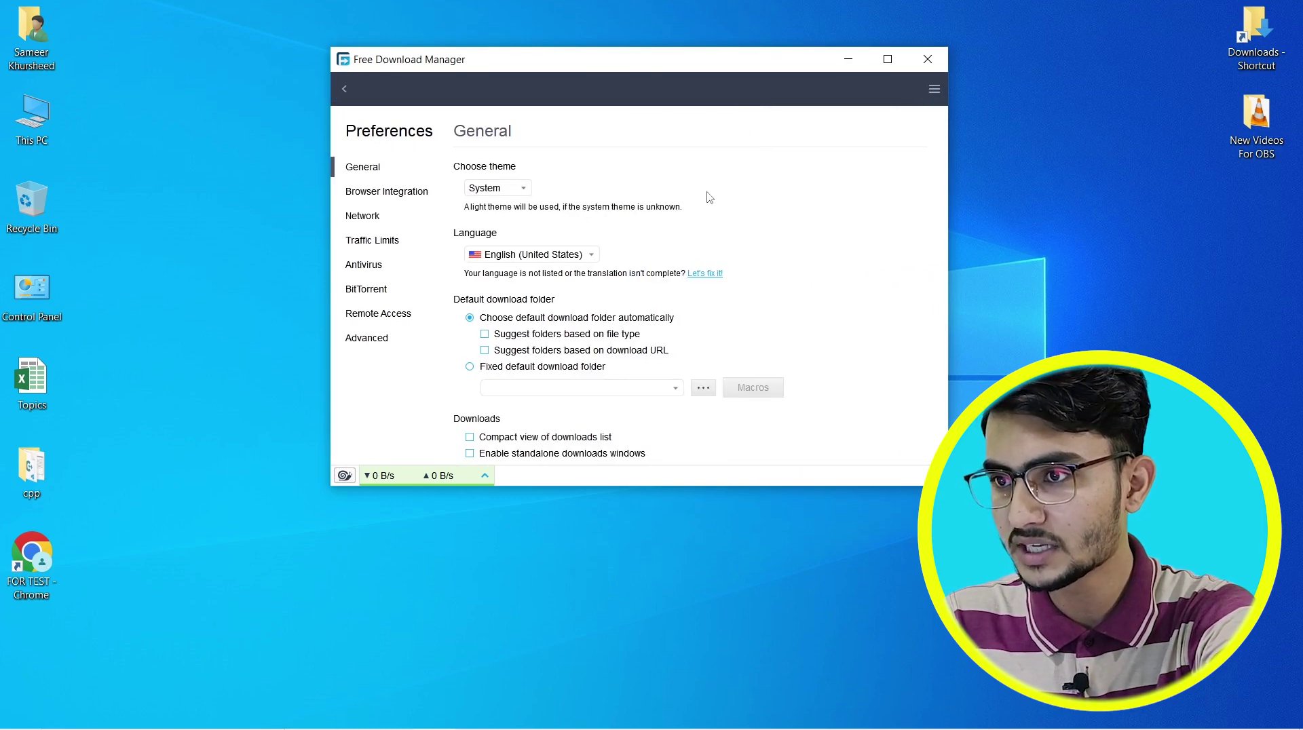
click(886, 59)
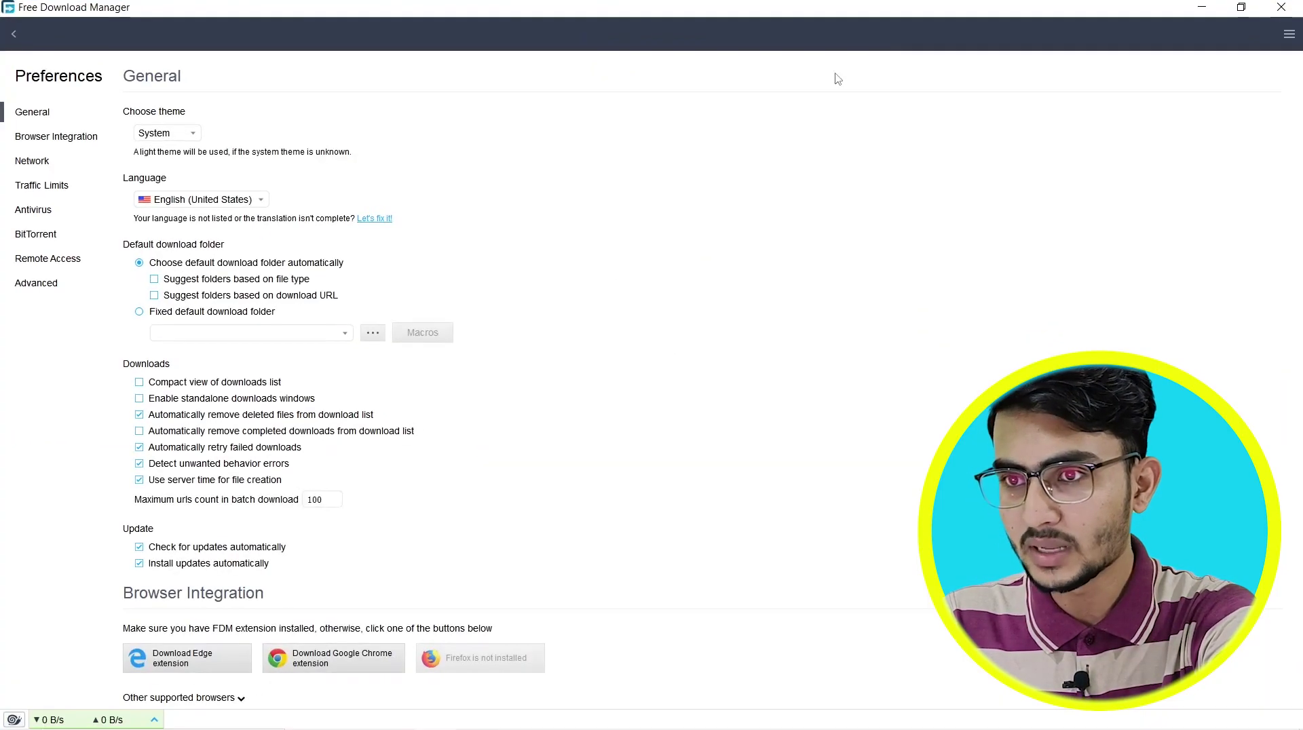
Step: Set the program's theme to Dark in the General preferences
click(173, 134)
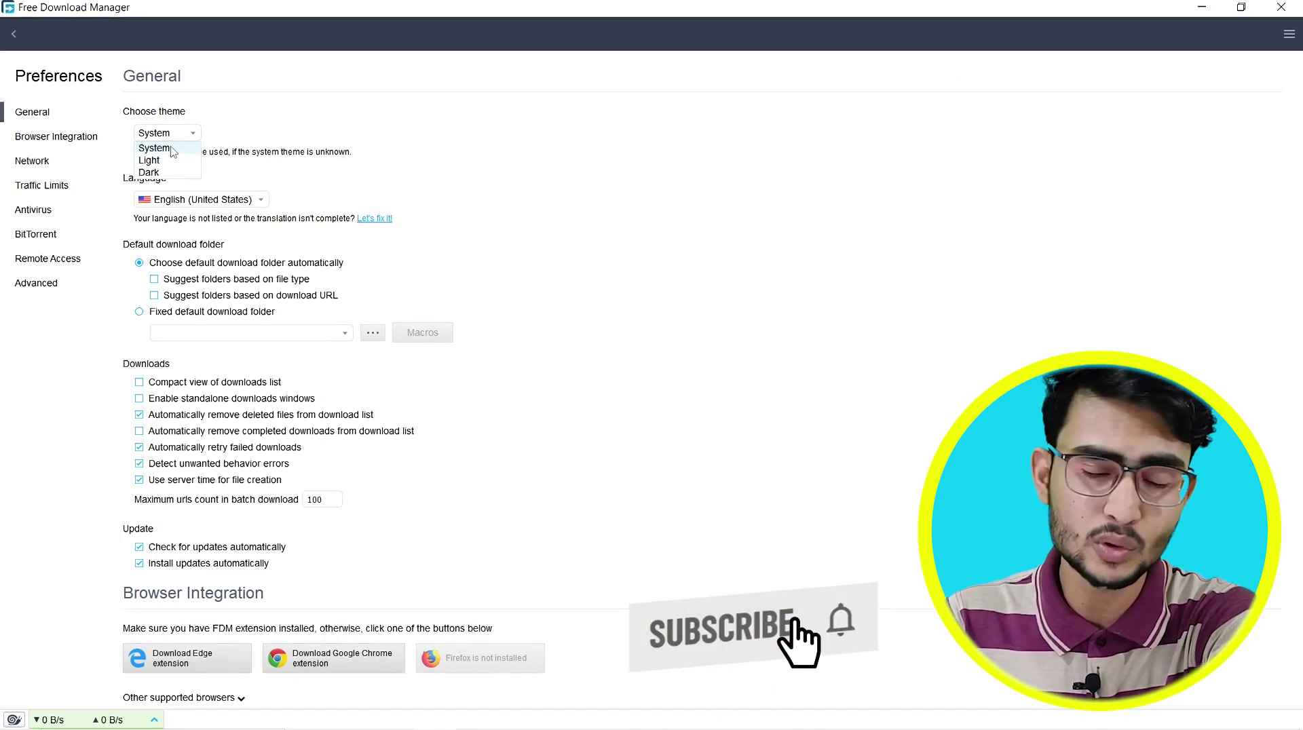
click(170, 175)
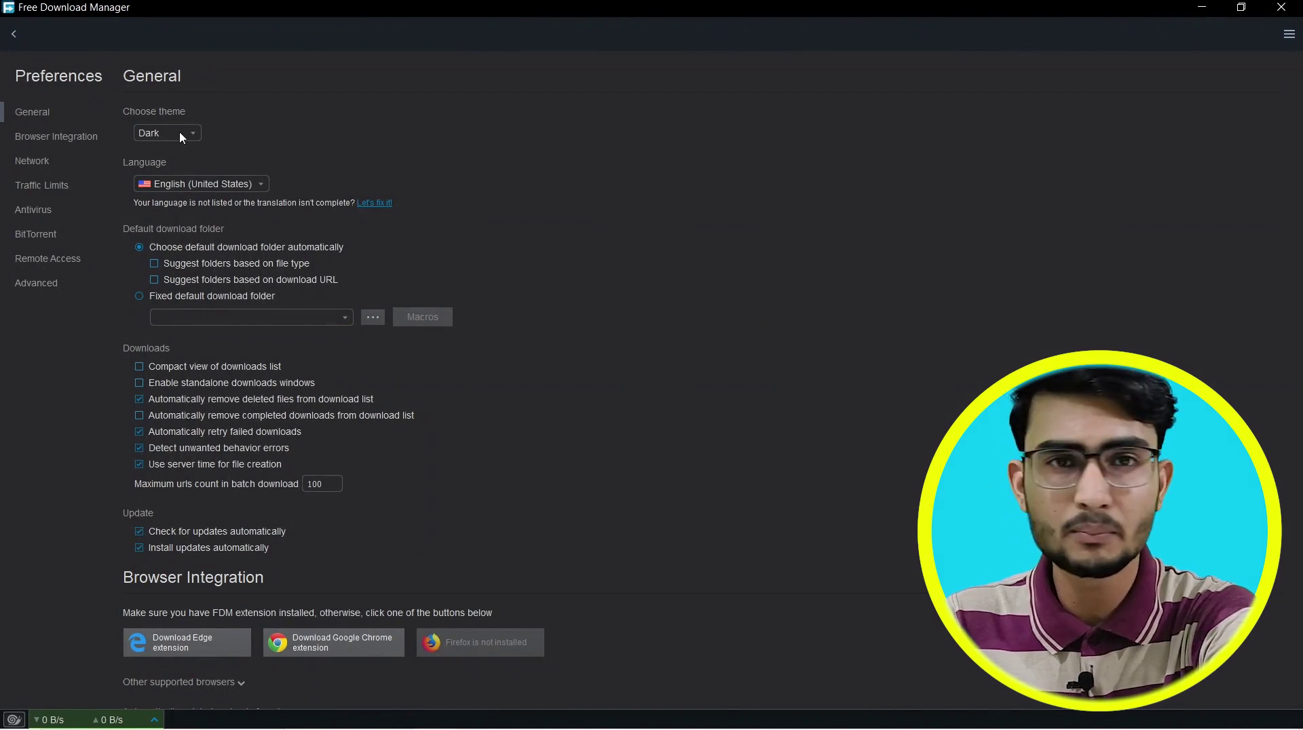
click(179, 132)
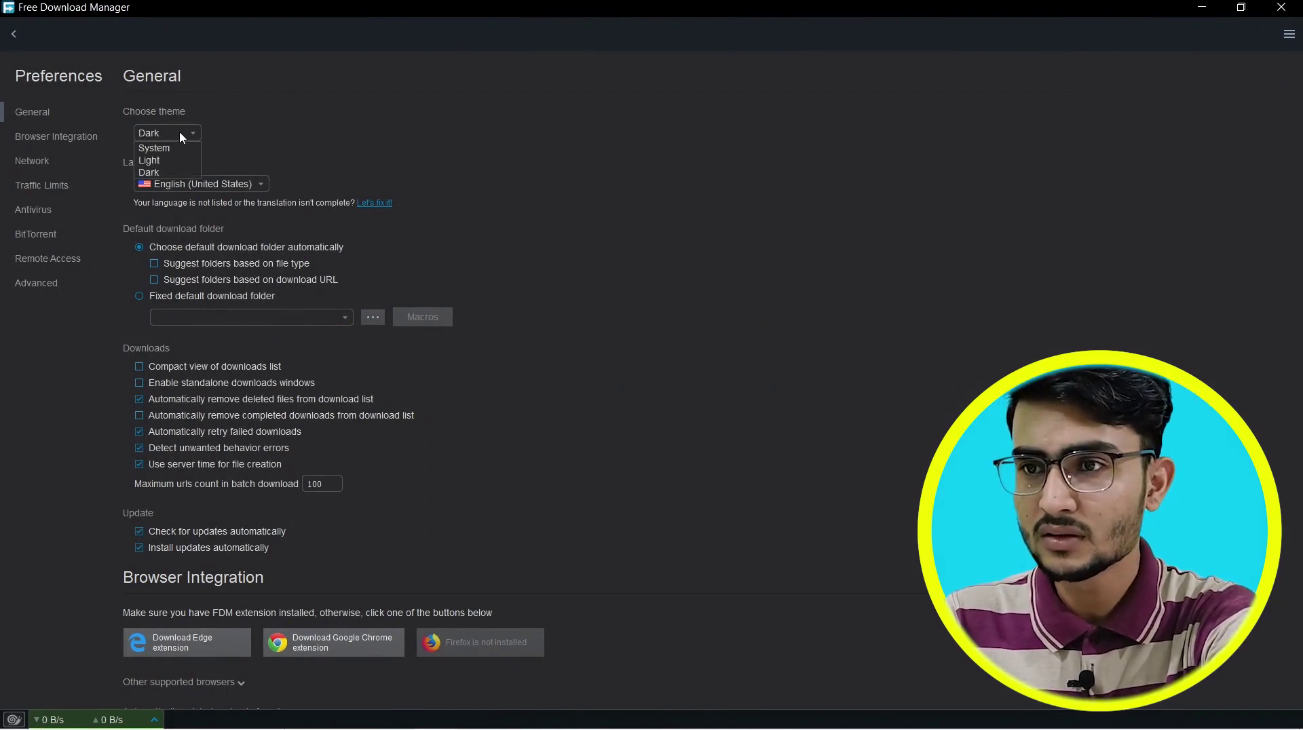
click(179, 132)
click(179, 131)
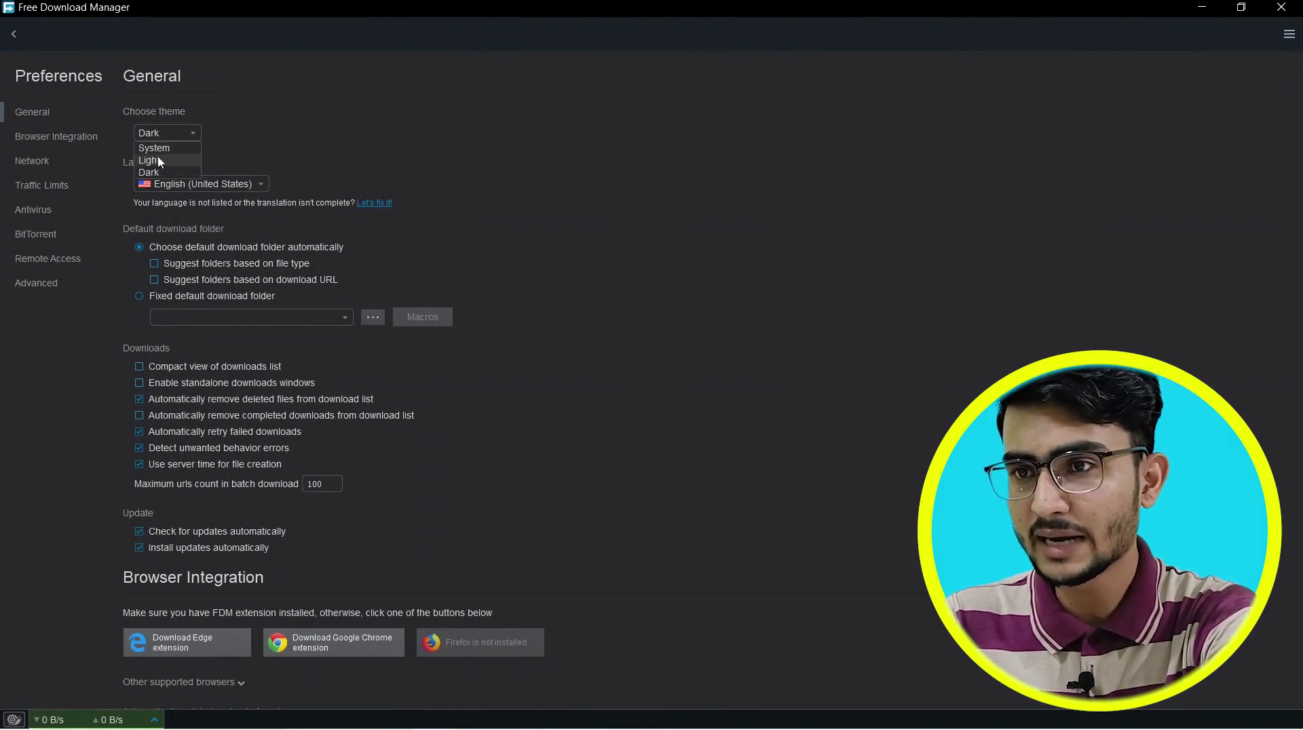
click(433, 141)
Step: Set the Low and Medium download speed limits to Unlimited in the Traffic Limits preferences
scroll(285, 224, down, 2)
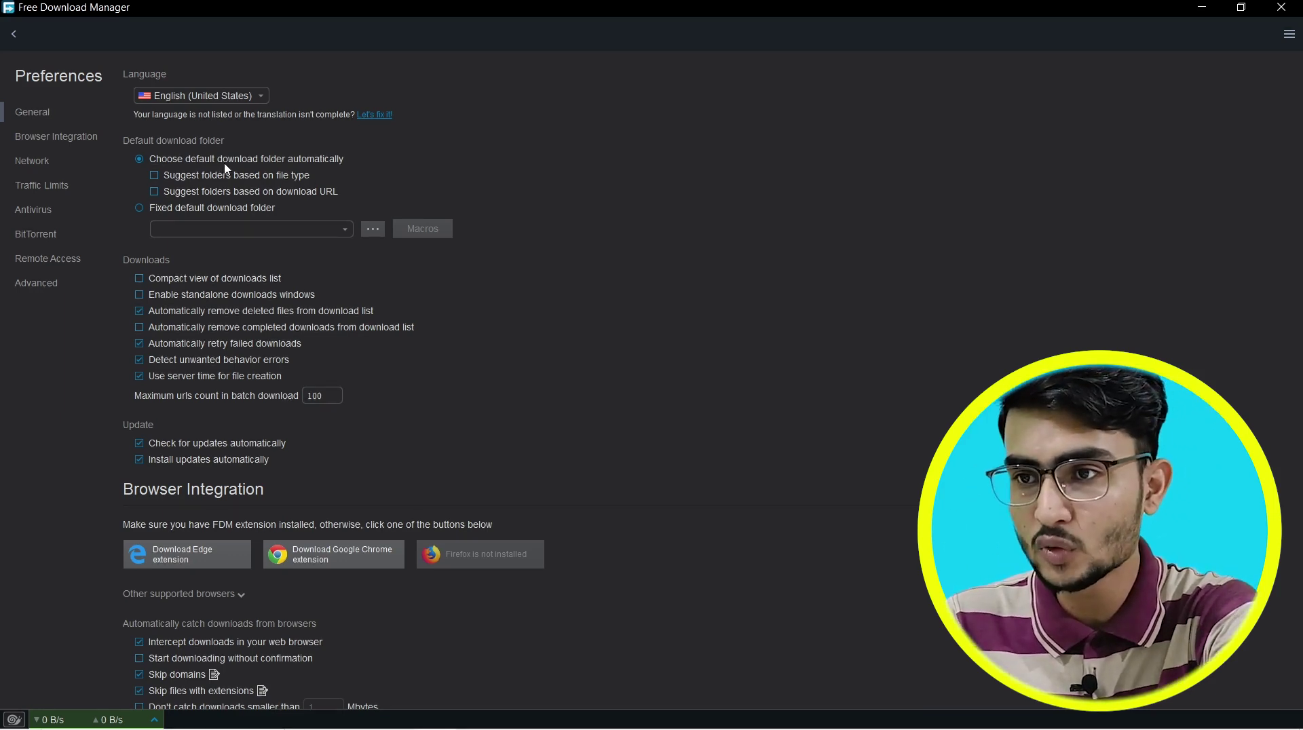
scroll(604, 229, down, 2)
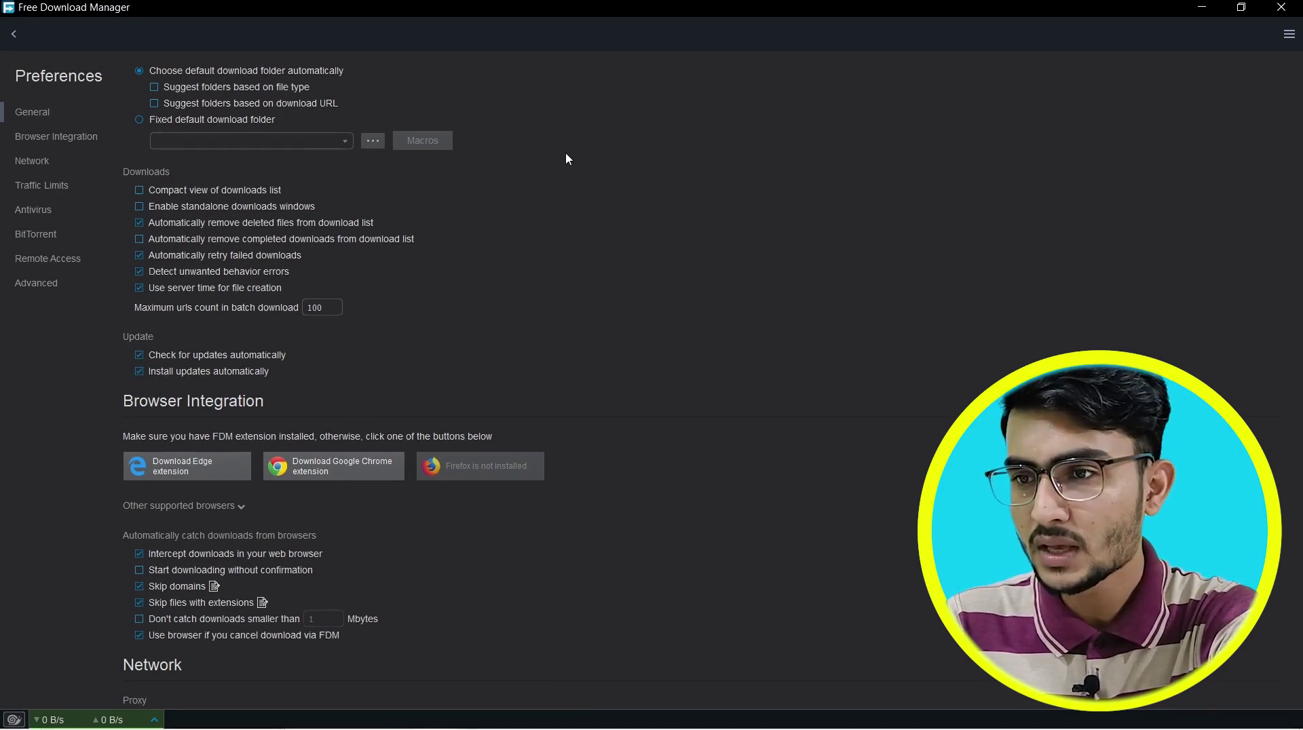
scroll(568, 158, down, 2)
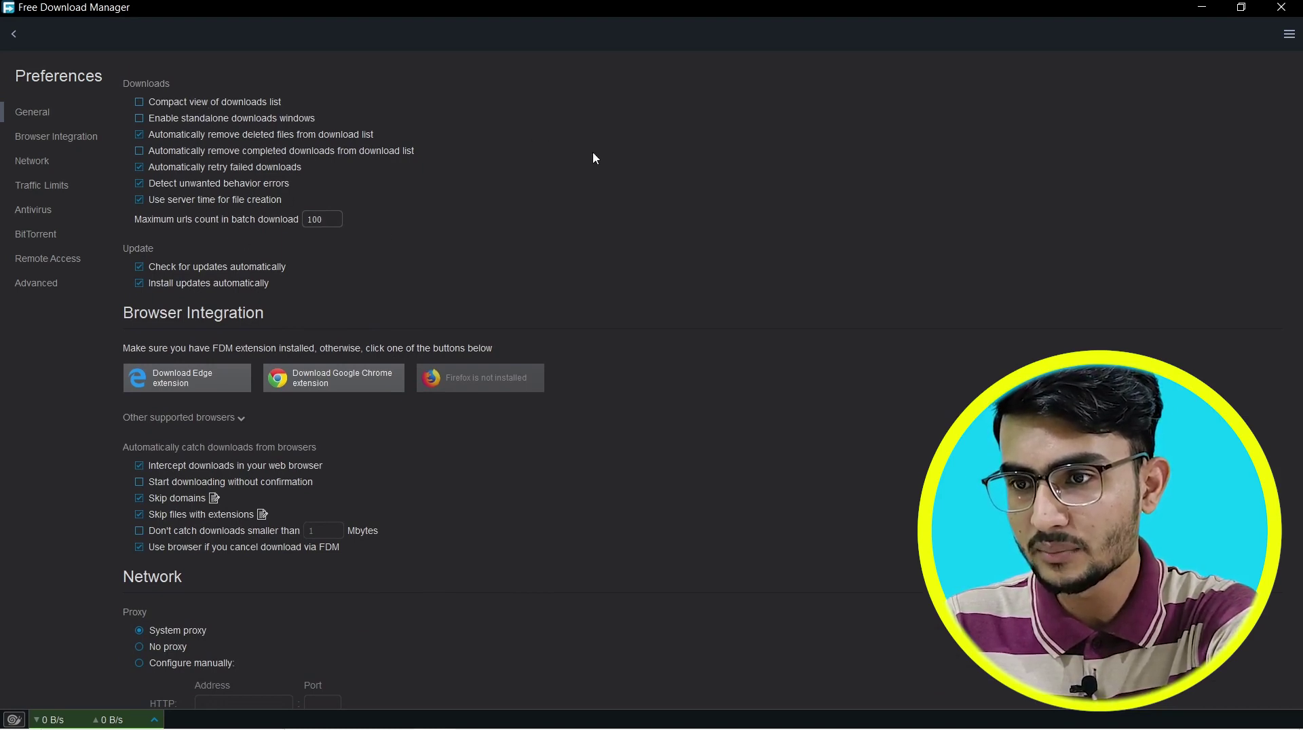
scroll(592, 158, down, 3)
scroll(621, 217, down, 4)
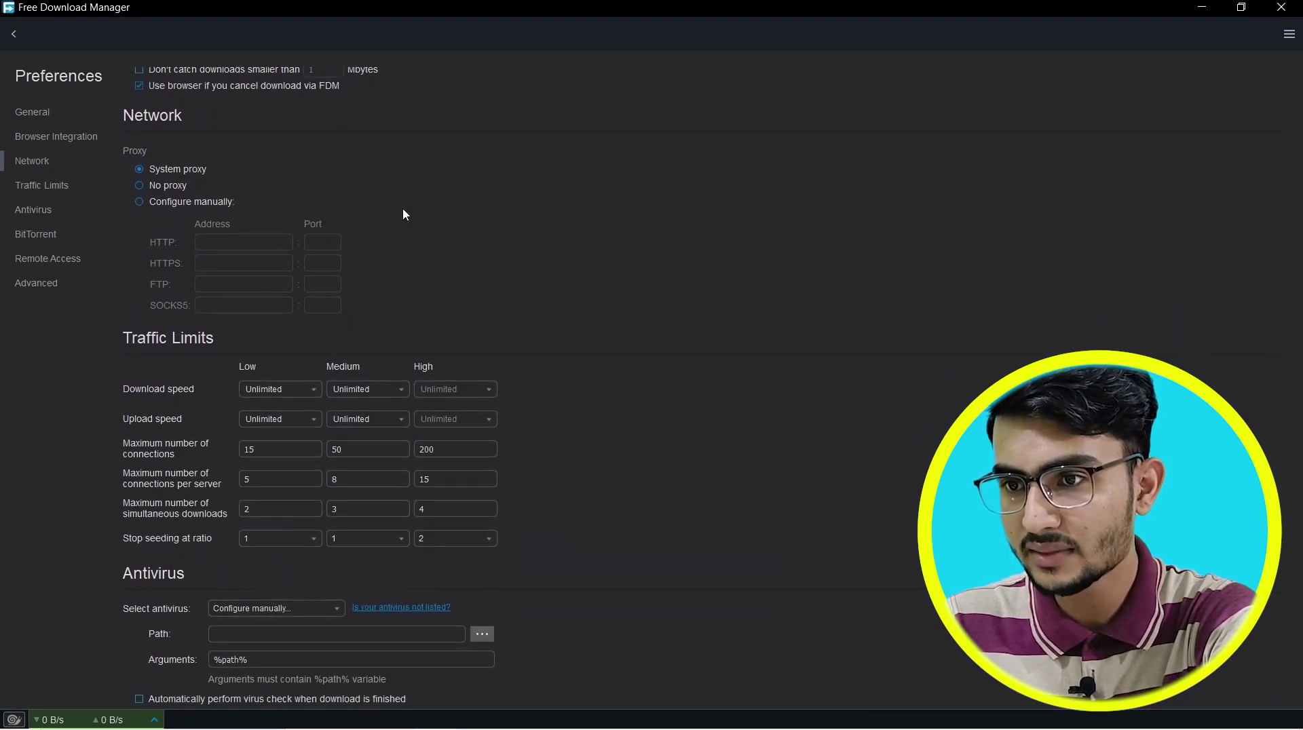
scroll(344, 303, down, 1)
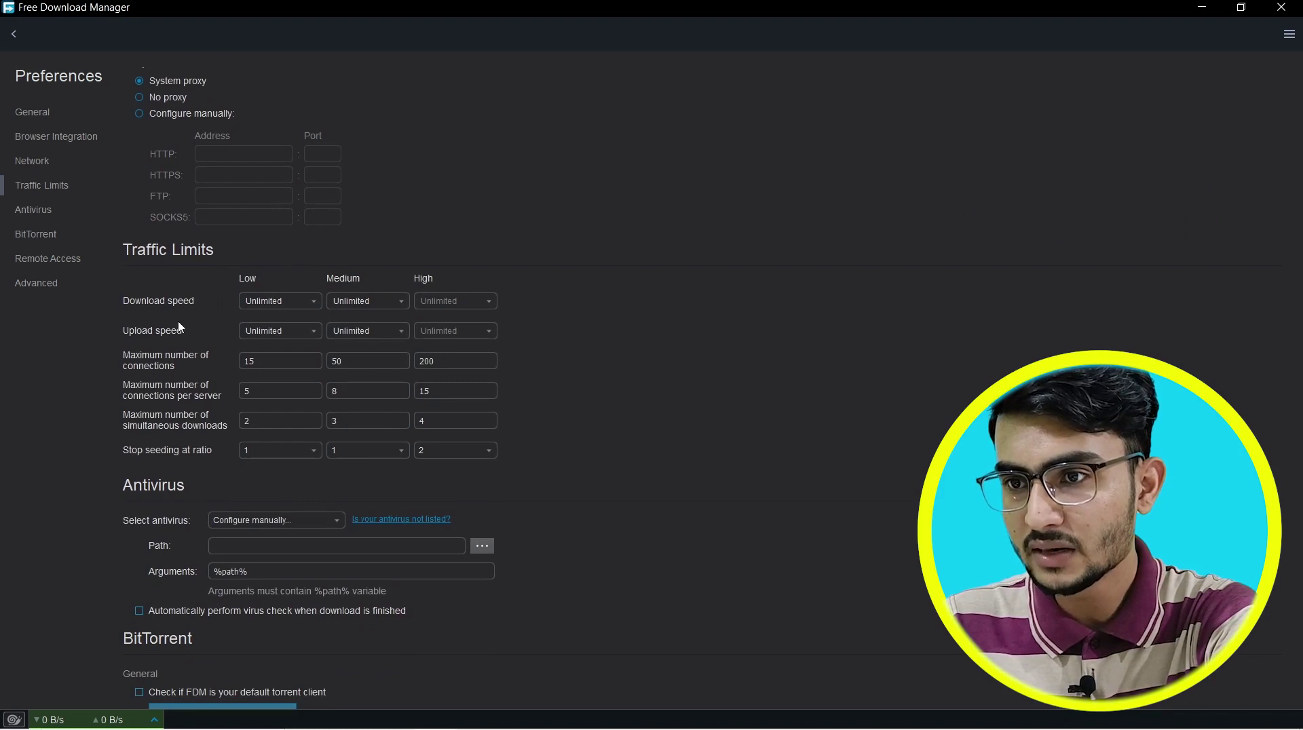
click(305, 301)
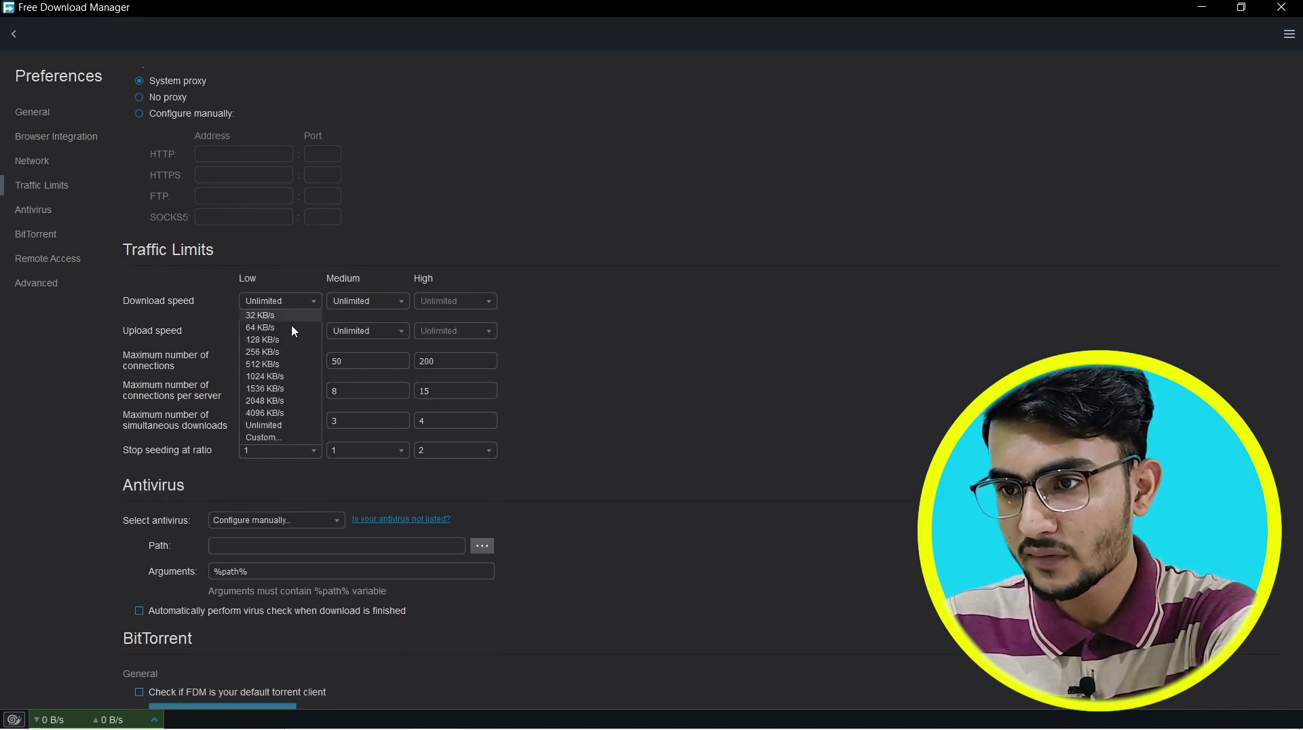
click(285, 425)
click(380, 303)
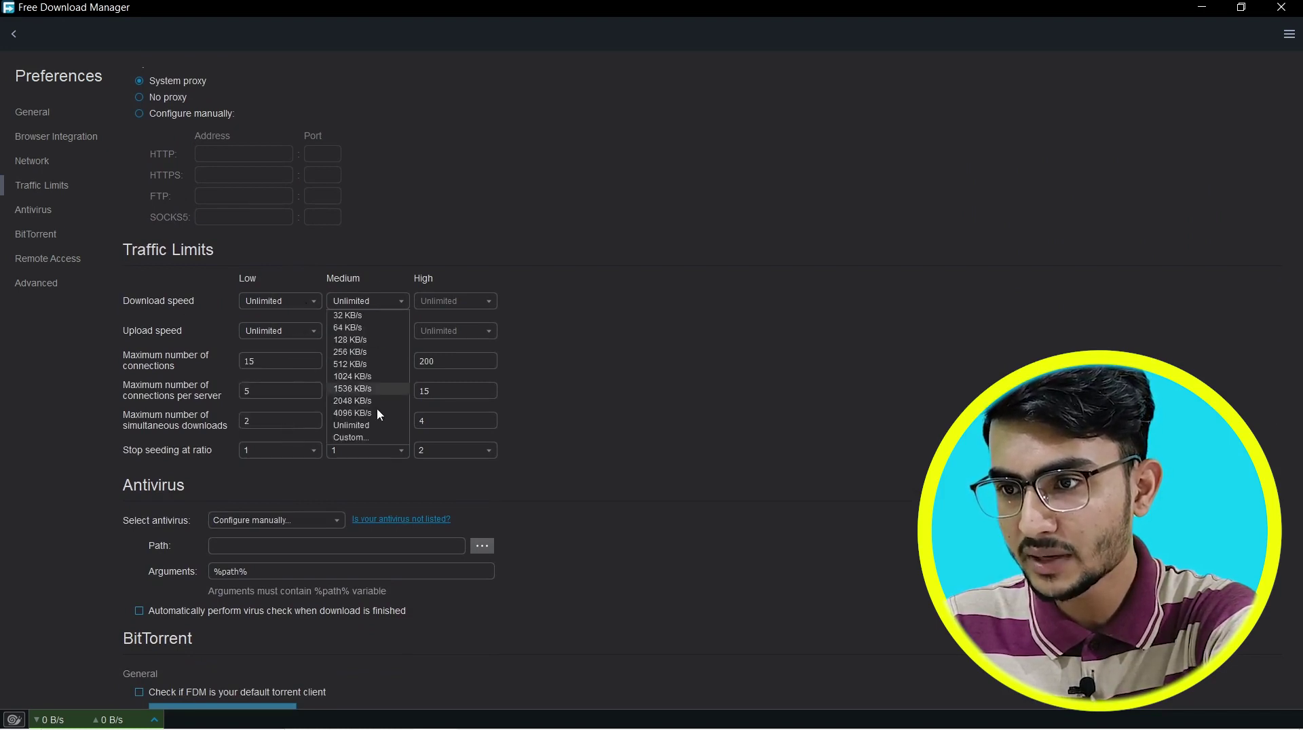
click(375, 422)
Step: Set the Low and Medium upload speed limits to Unlimited in the Traffic Limits preferences
click(287, 331)
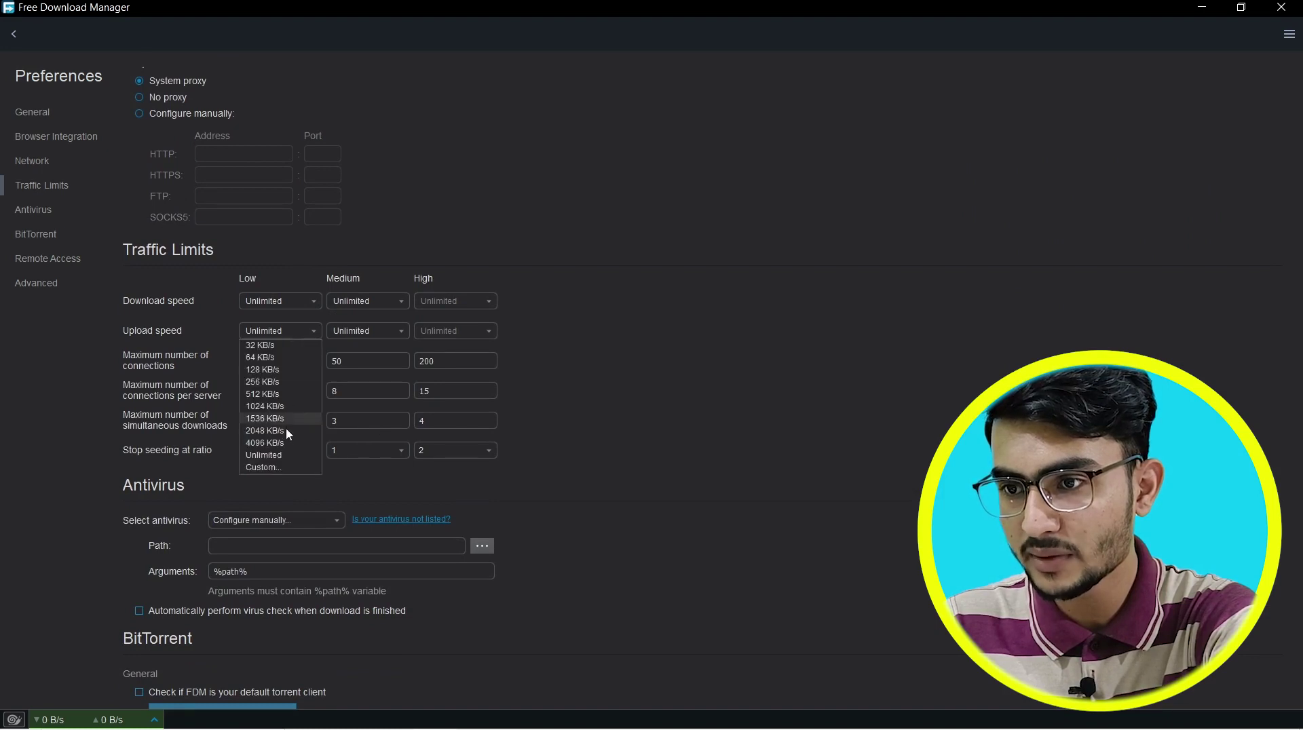
click(291, 448)
click(399, 332)
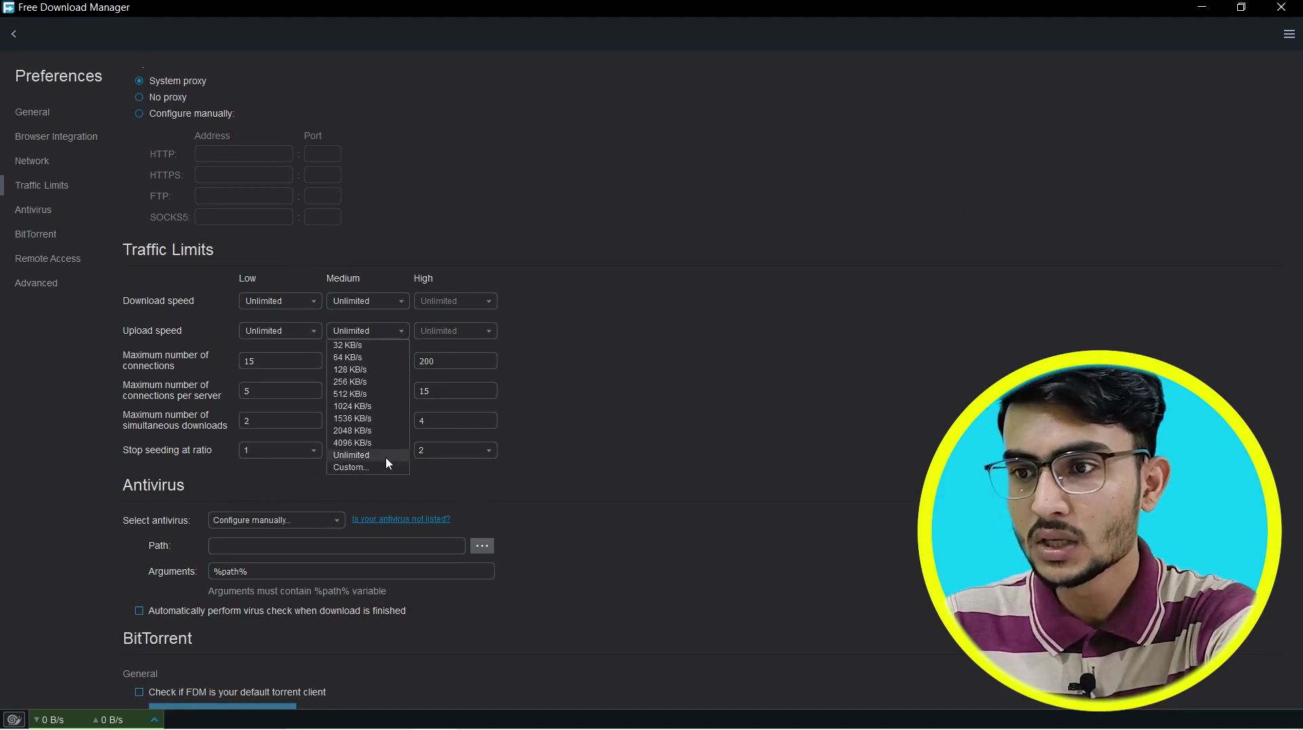
click(386, 456)
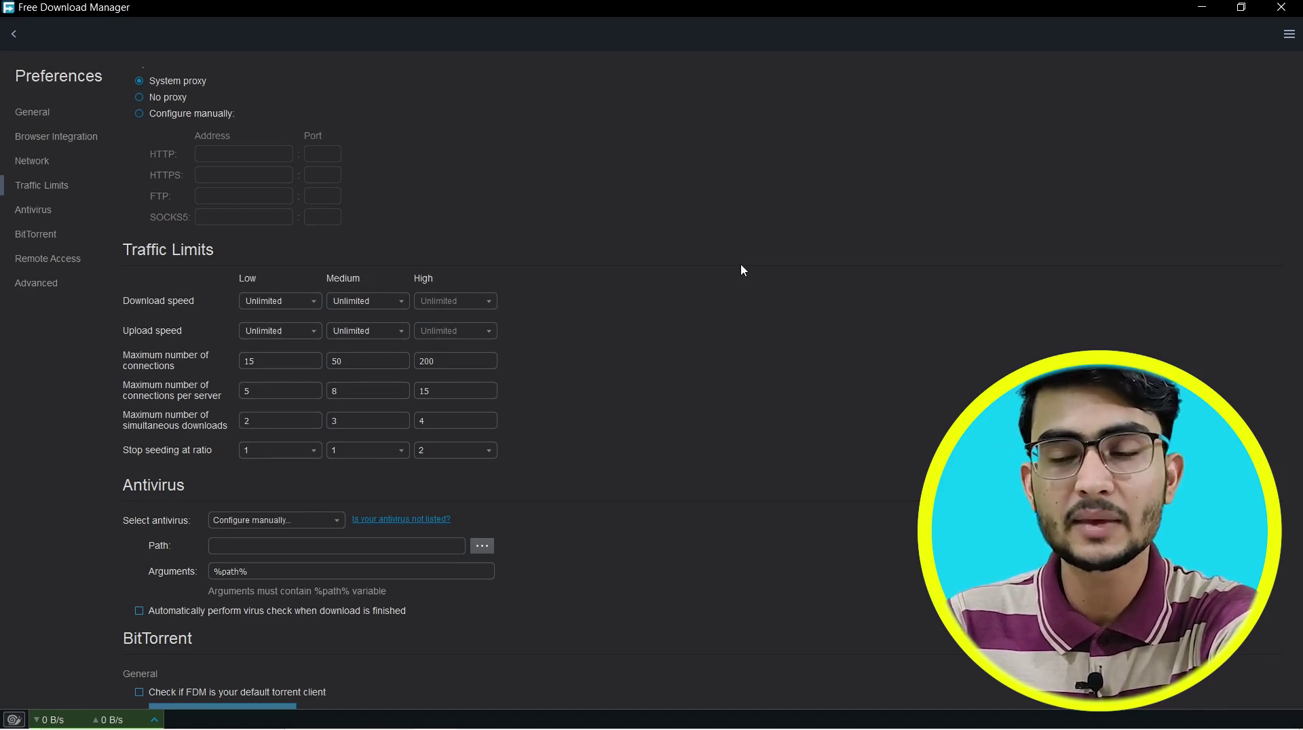
Step: Select Windows Defender Antivirus as the antivirus and enable the automatic virus check when a download is finished
scroll(719, 268, down, 5)
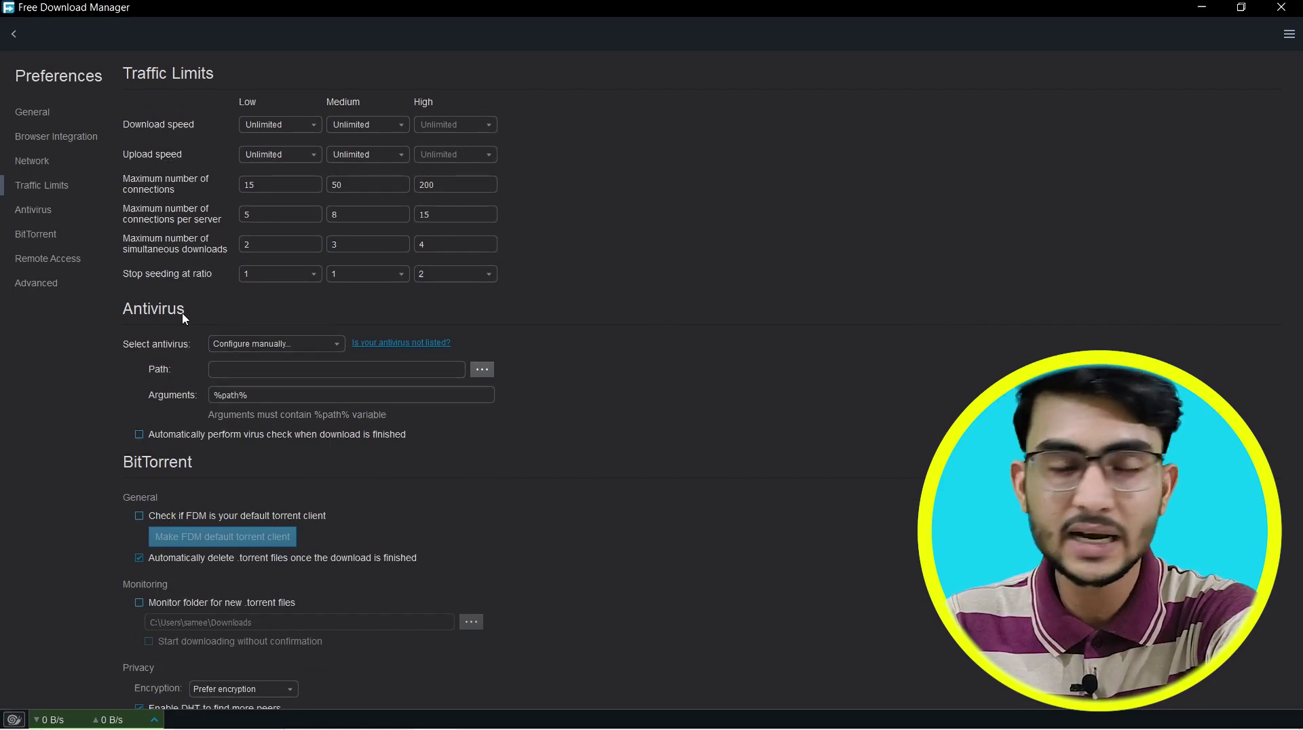
scroll(686, 326, down, 1)
scroll(687, 314, down, 2)
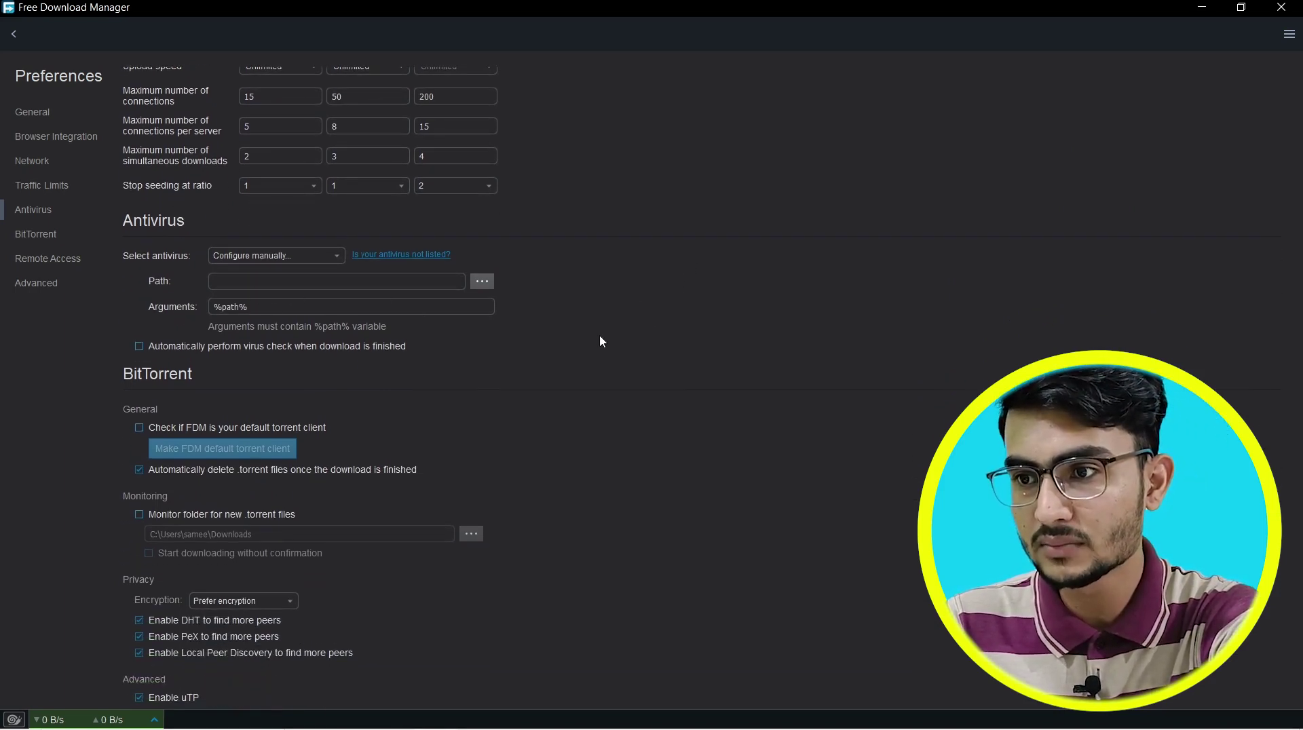
click(261, 261)
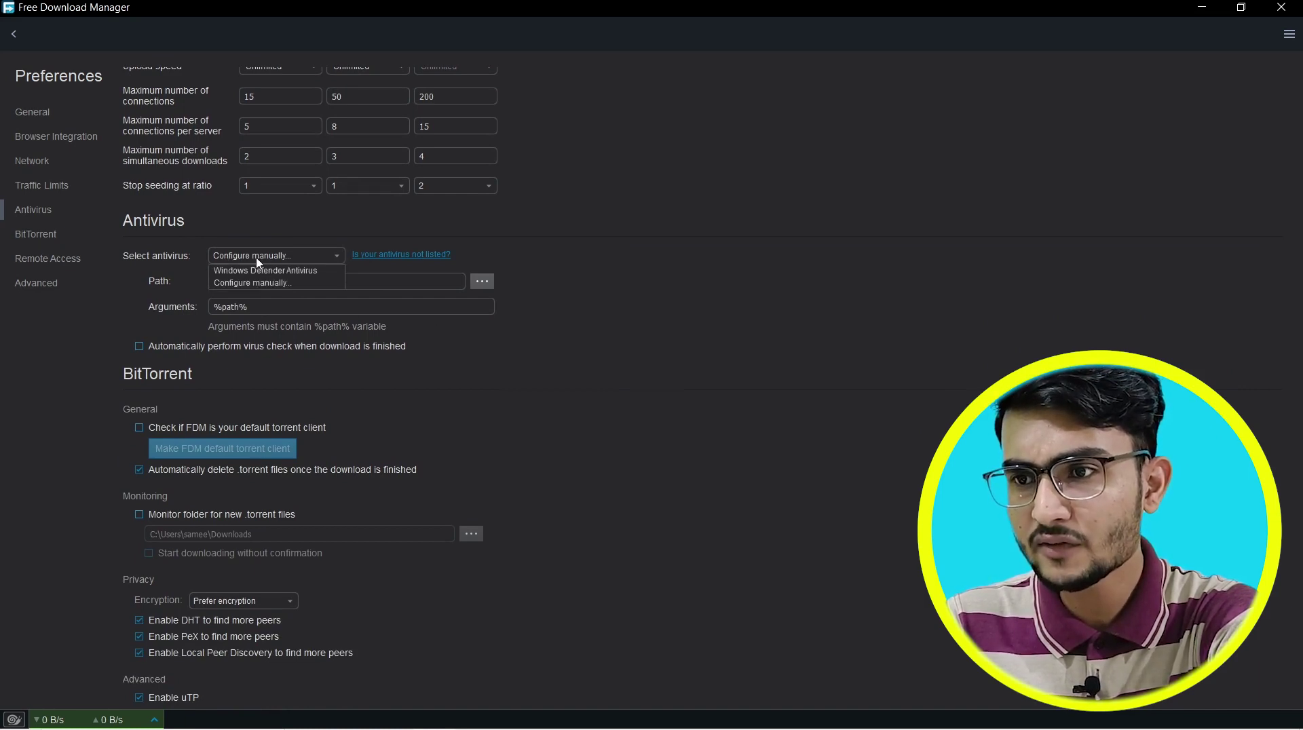
click(257, 272)
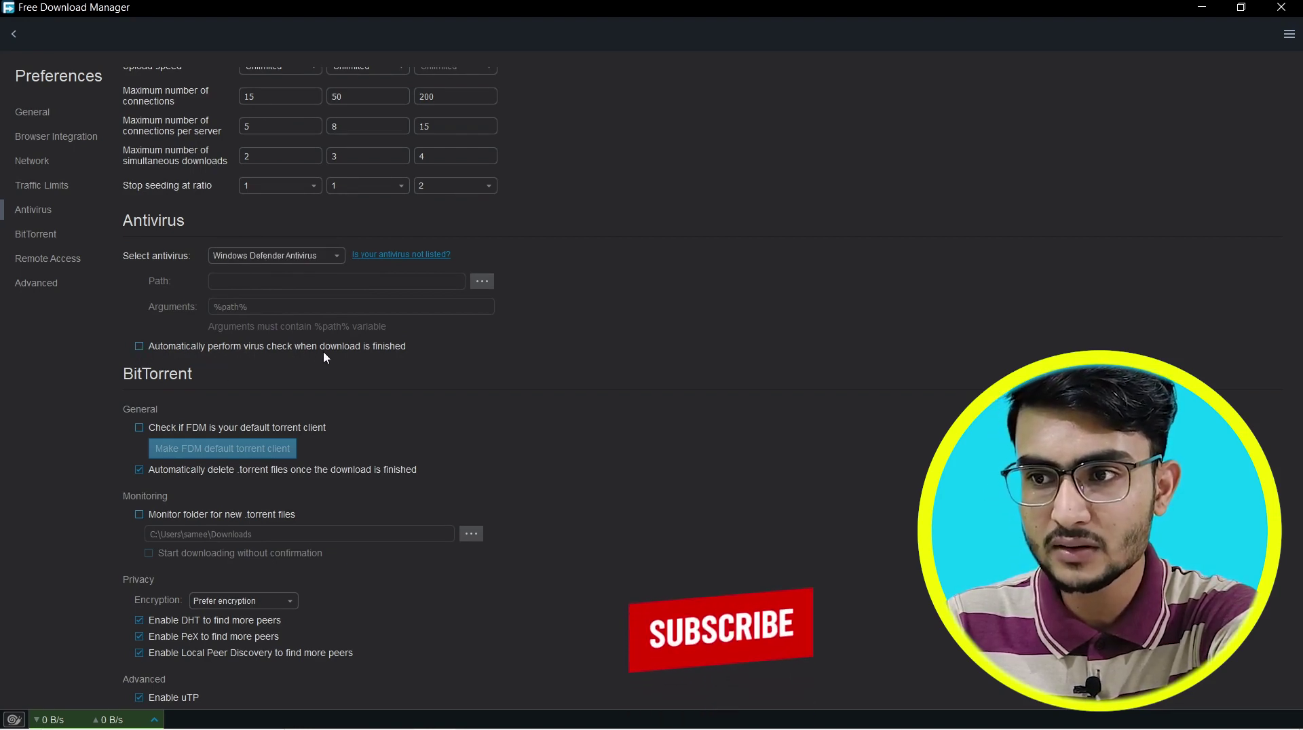
click(139, 347)
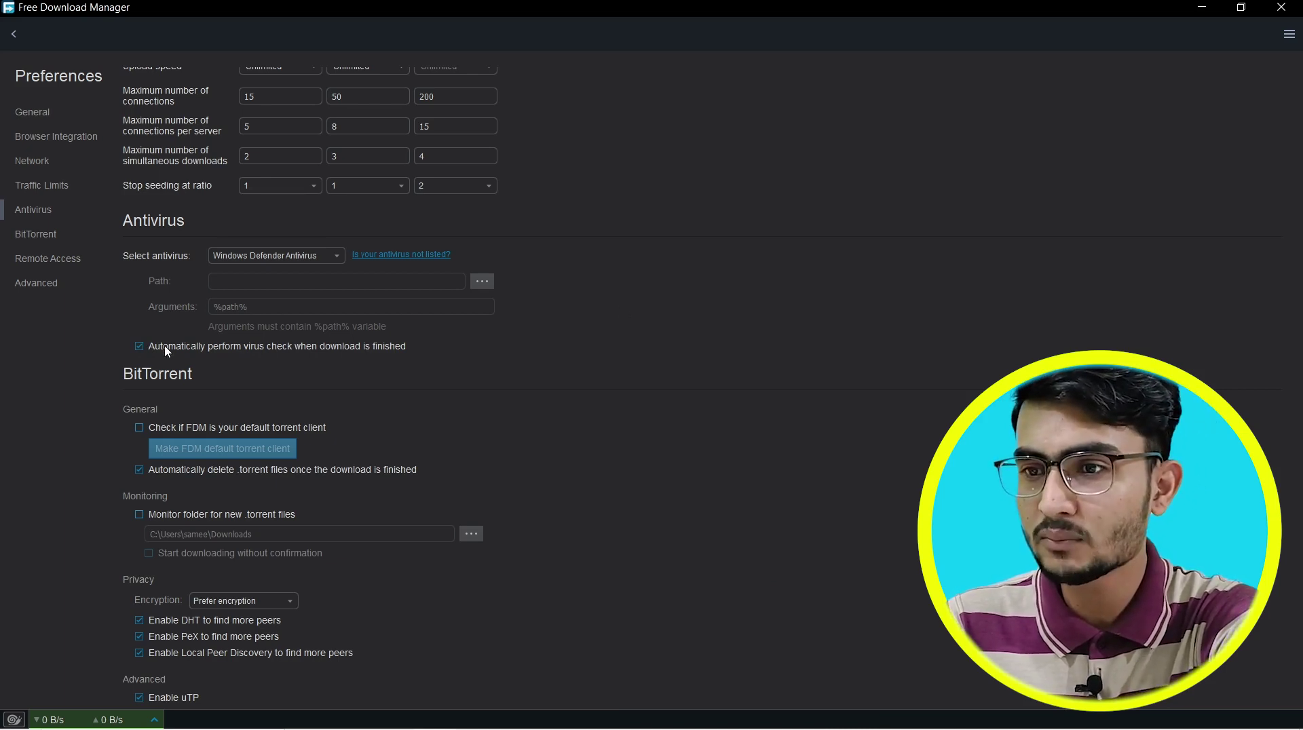
Step: Review the BitTorrent, Remote Access and Advanced preferences and return to the downloads list
scroll(686, 260, down, 4)
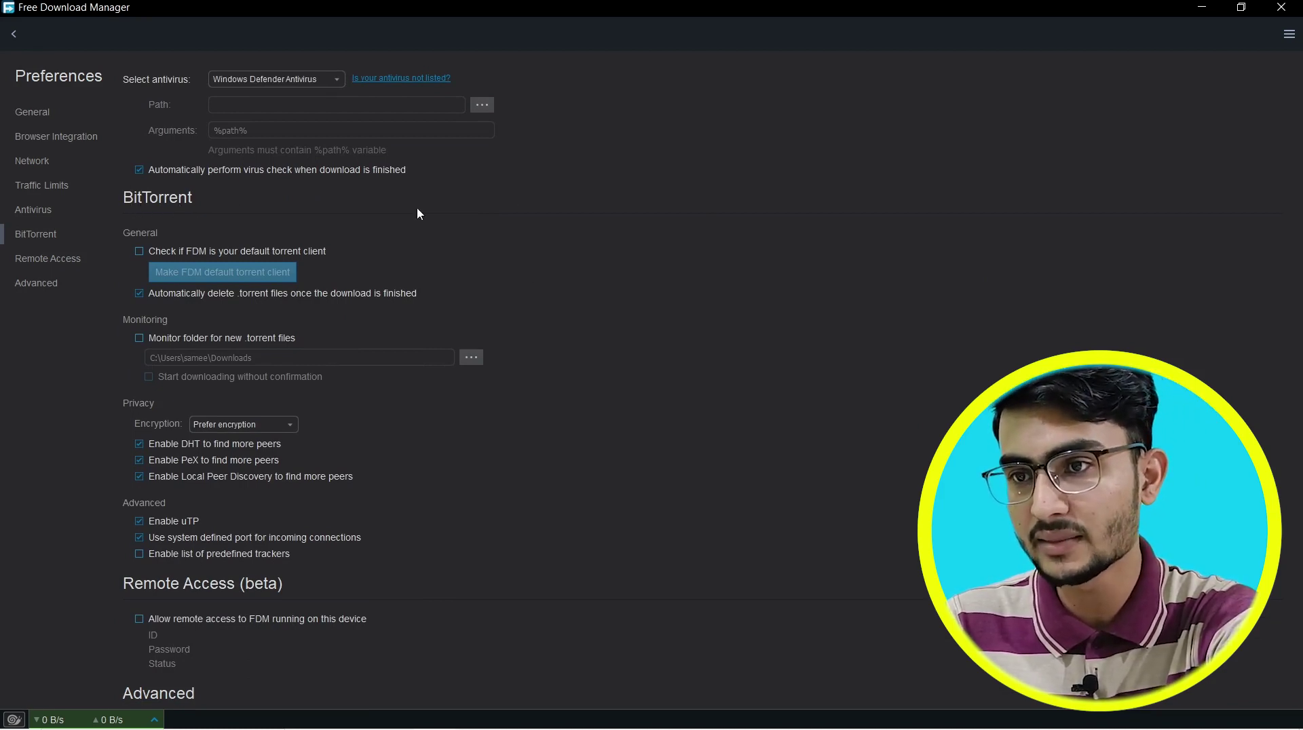
scroll(552, 208, down, 2)
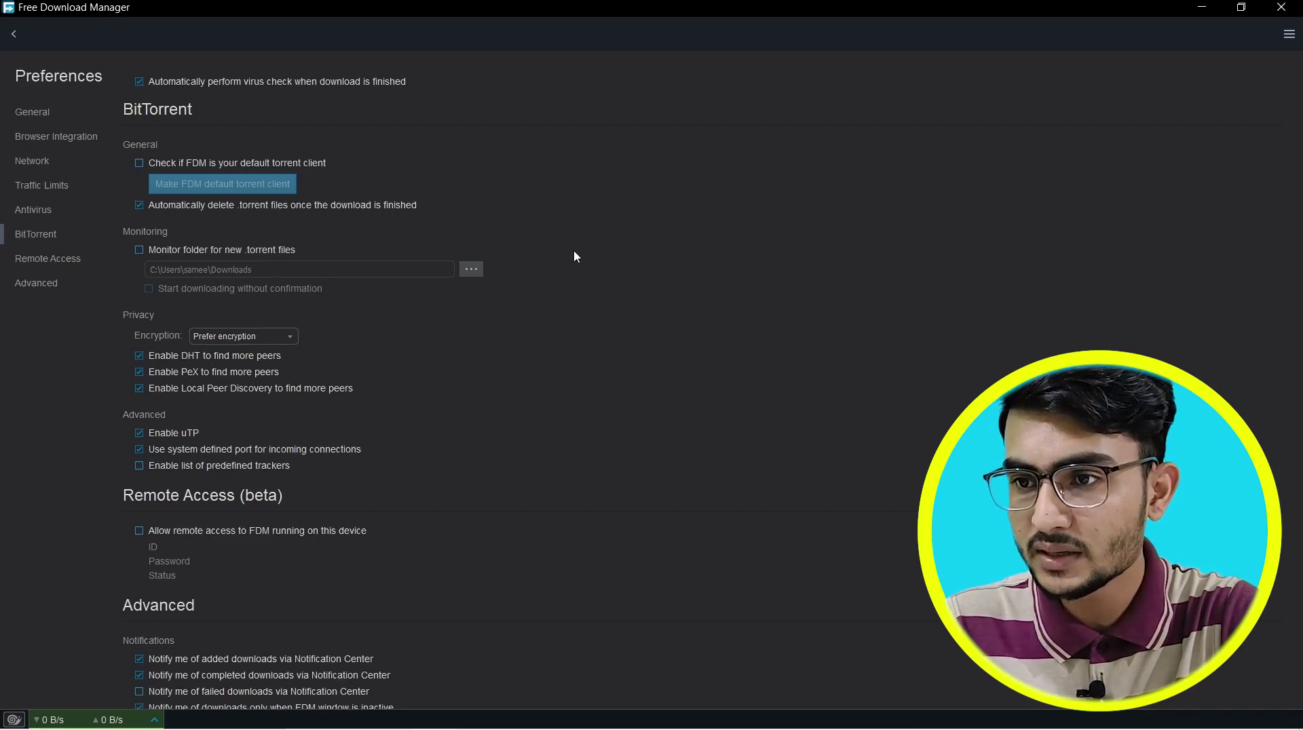
scroll(574, 256, down, 6)
scroll(703, 308, down, 2)
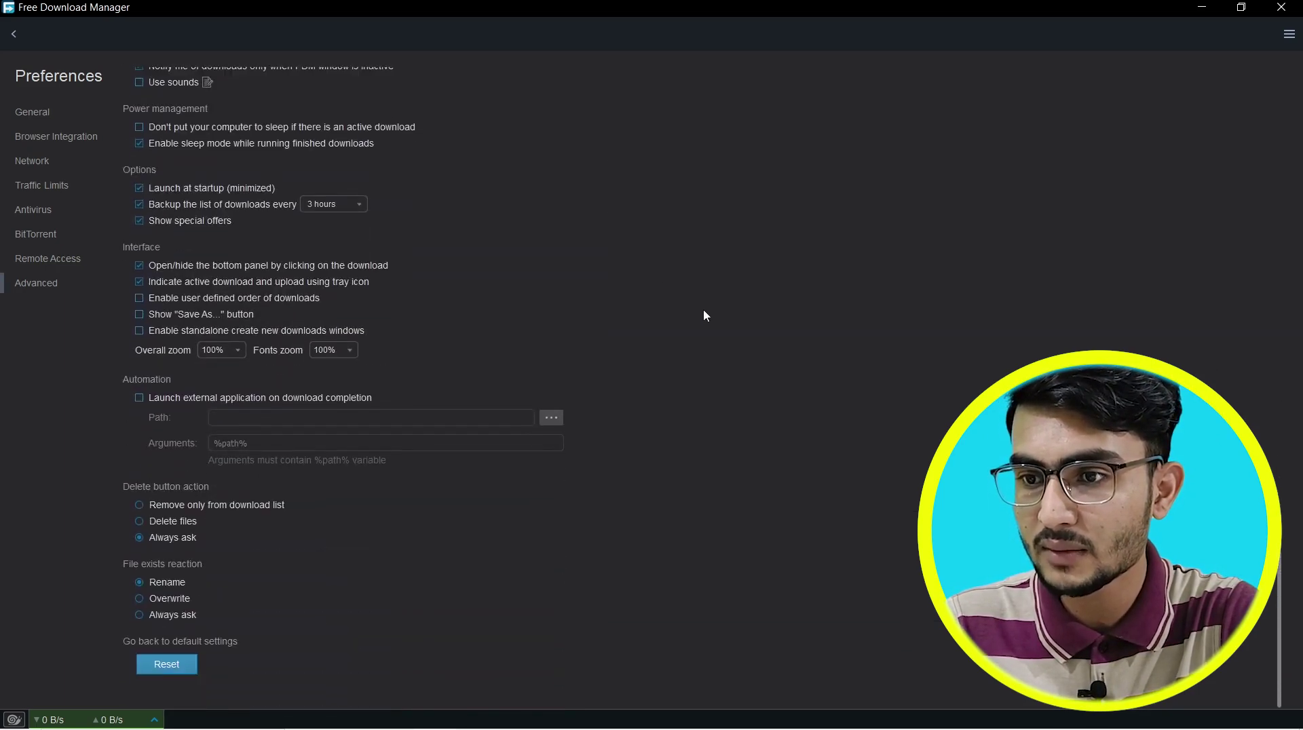
scroll(546, 308, up, 15)
scroll(573, 353, up, 6)
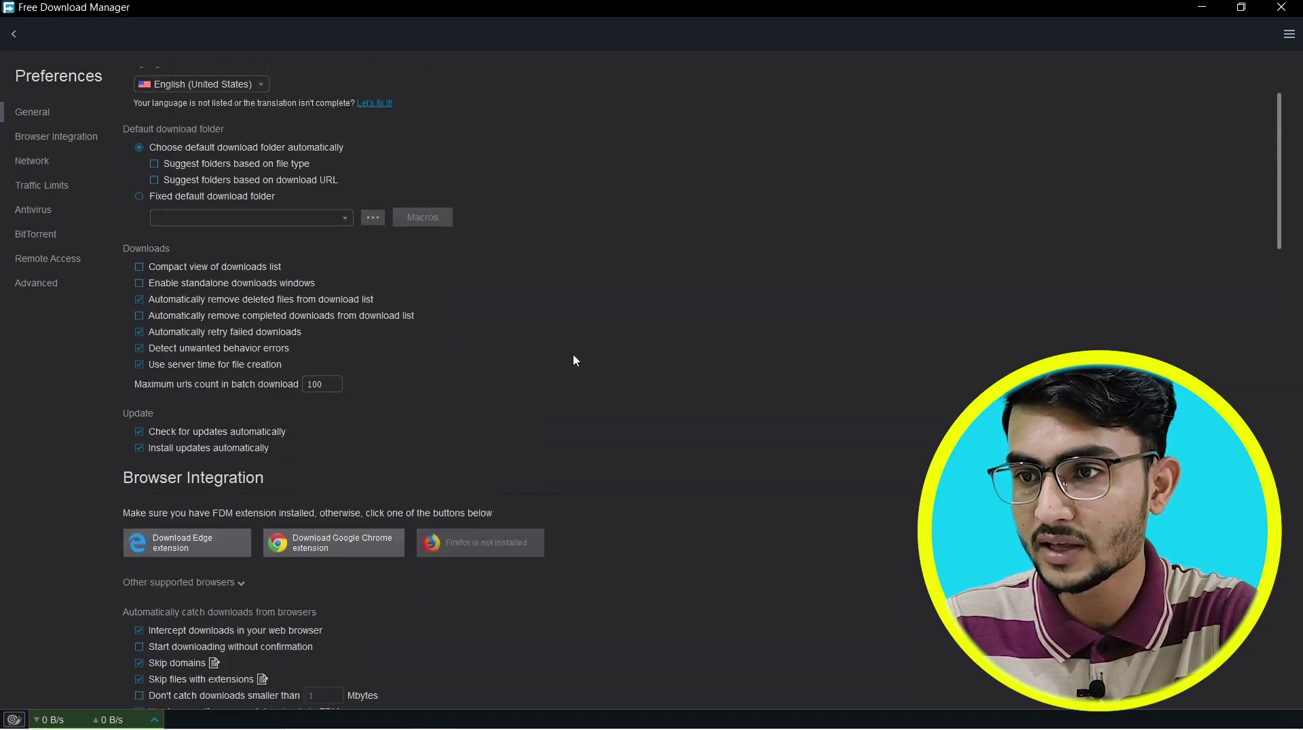
click(14, 34)
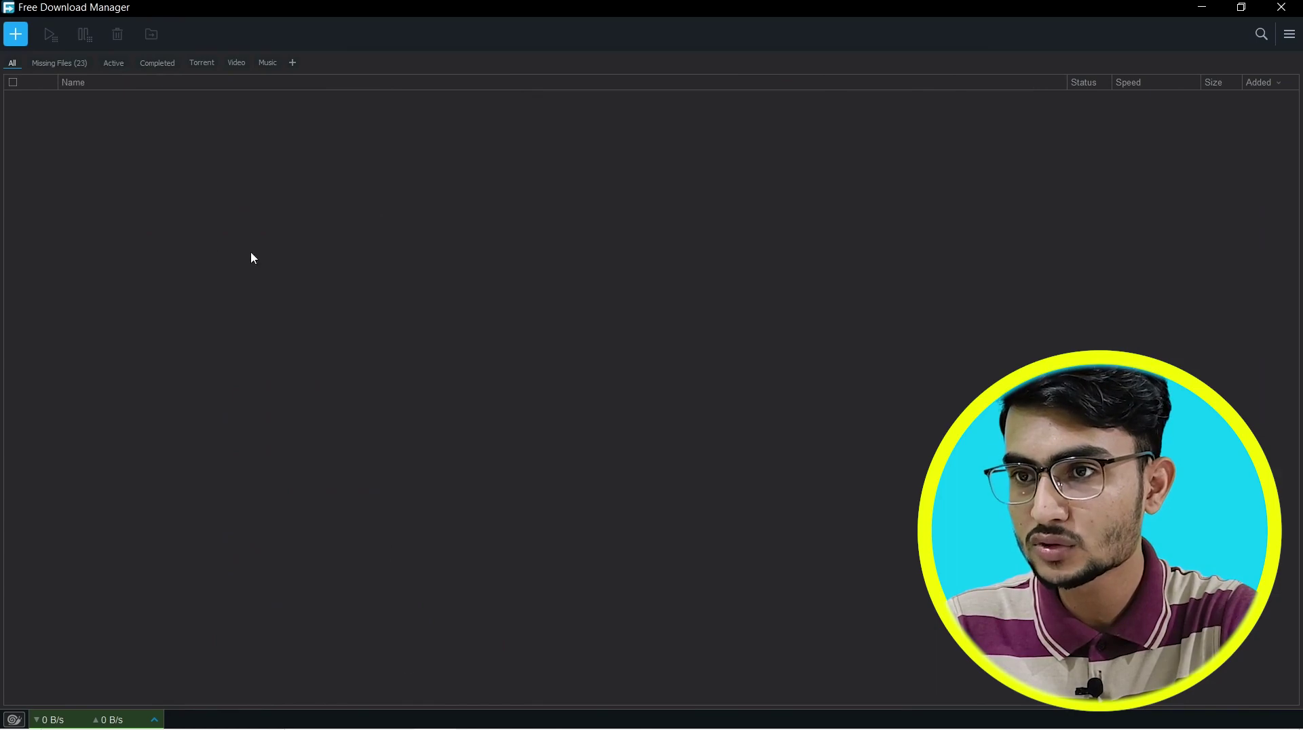
Step: Switch to Chrome, search Google for "vlc media player" in a new tab, and request the VLC download from the VideoLAN page
mouse_move(357, 717)
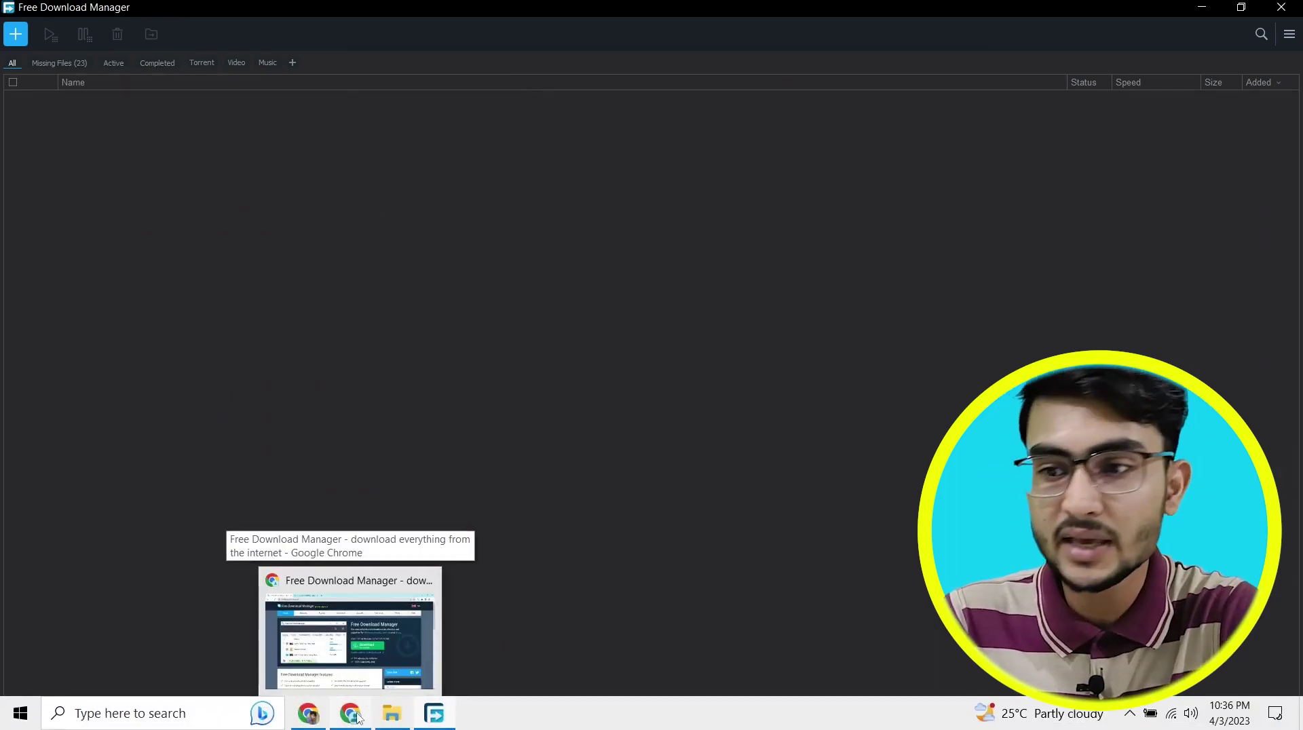
click(358, 717)
click(312, 11)
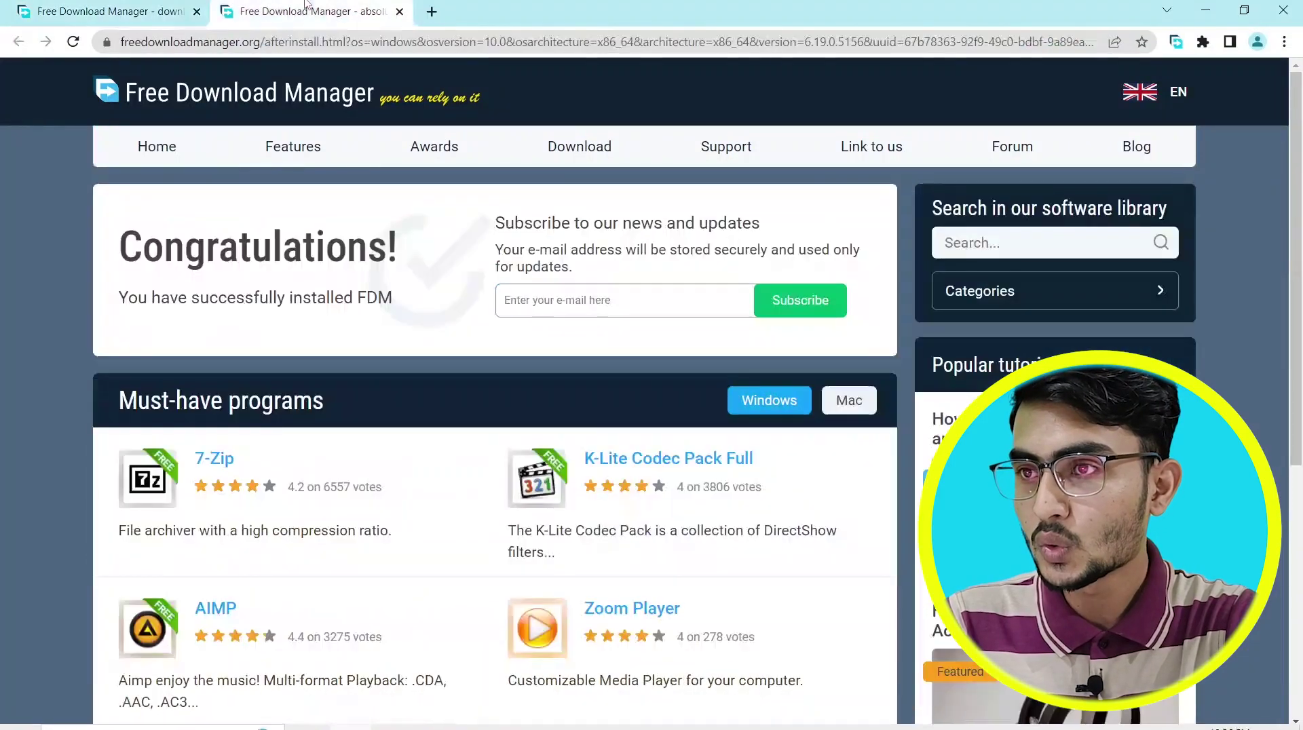
click(433, 14)
click(523, 330)
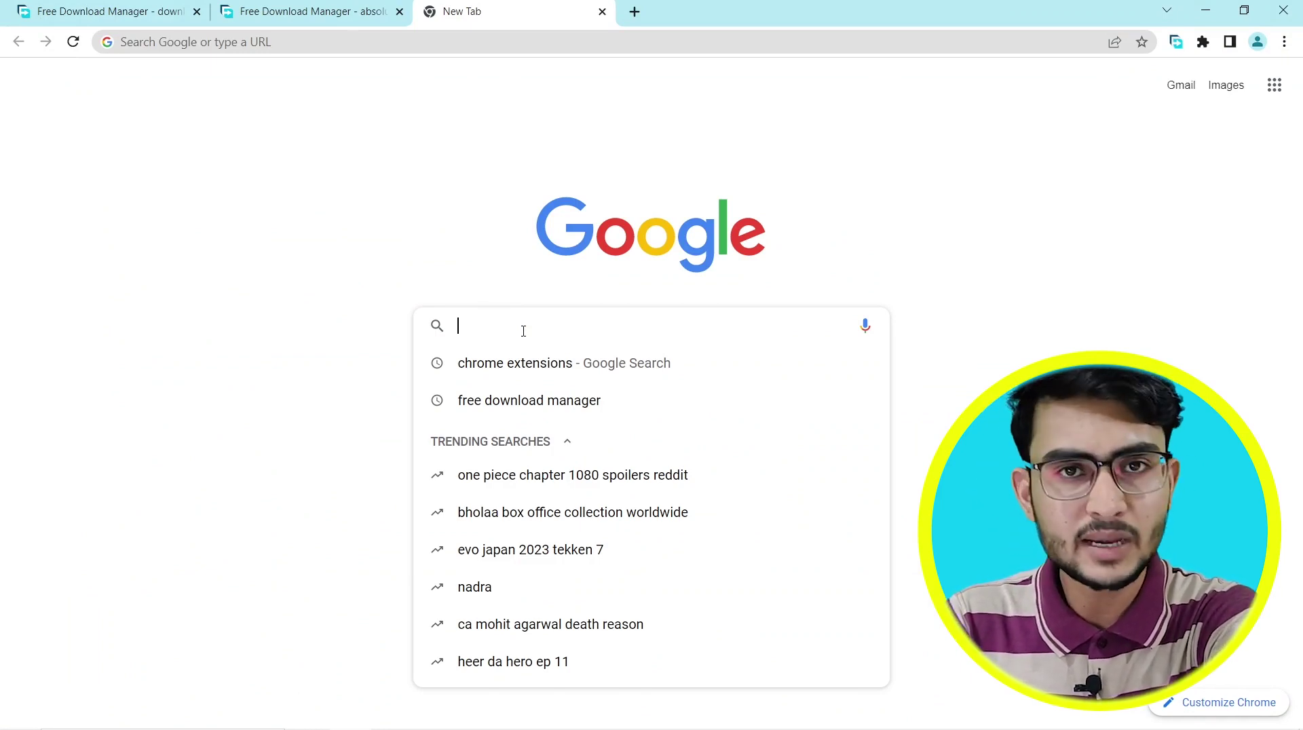
text(vlc)
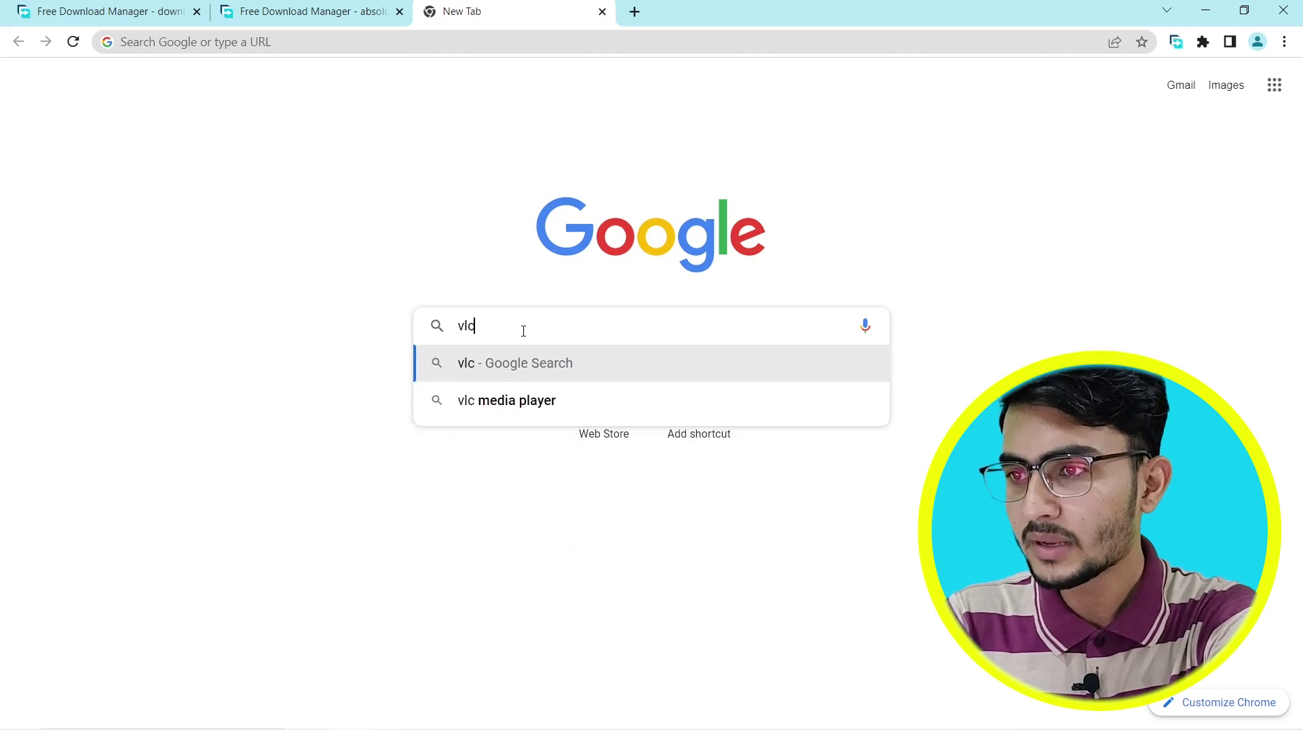
key(Down)
key(Return)
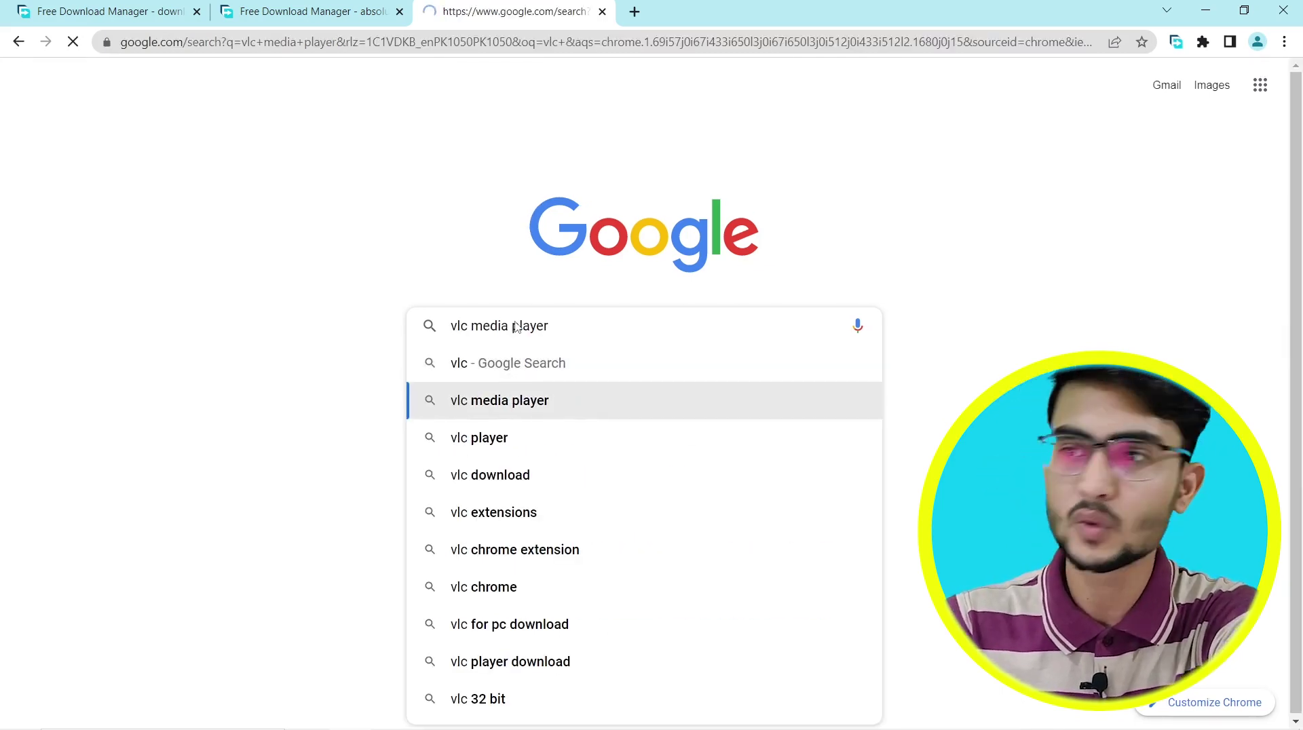
click(226, 261)
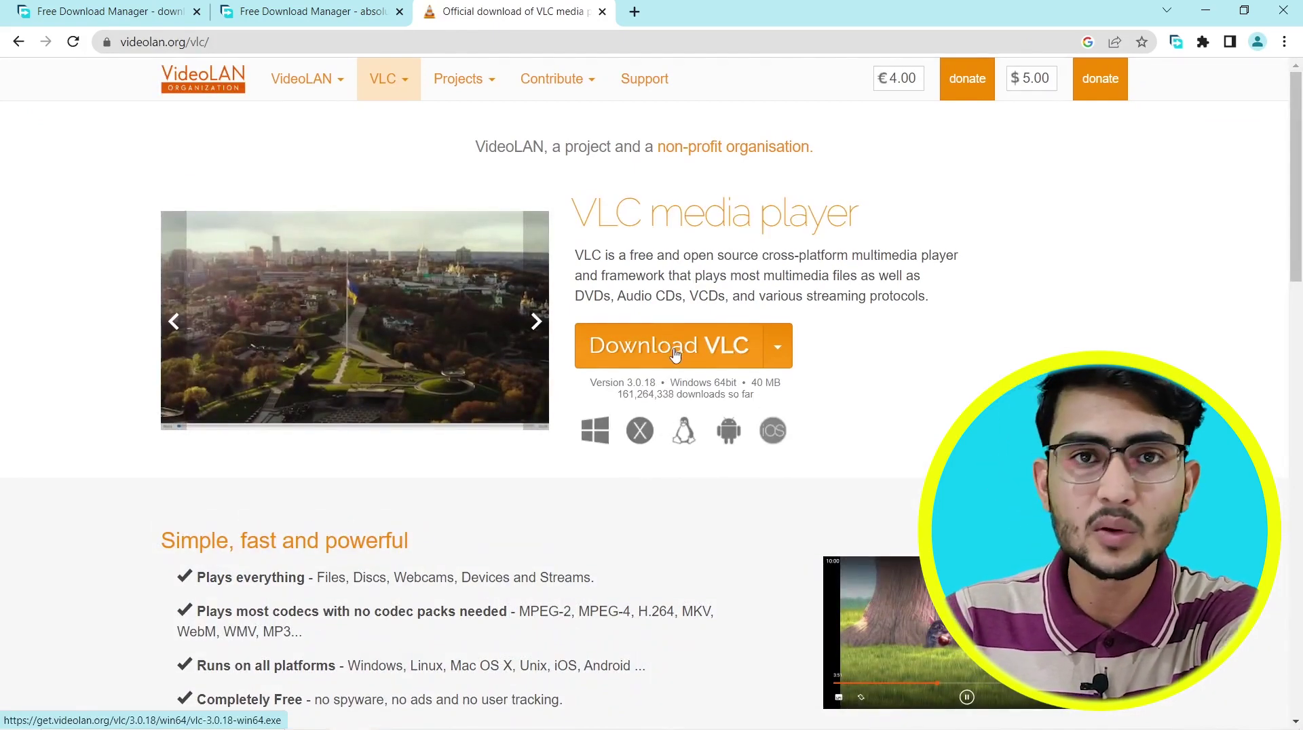
click(674, 353)
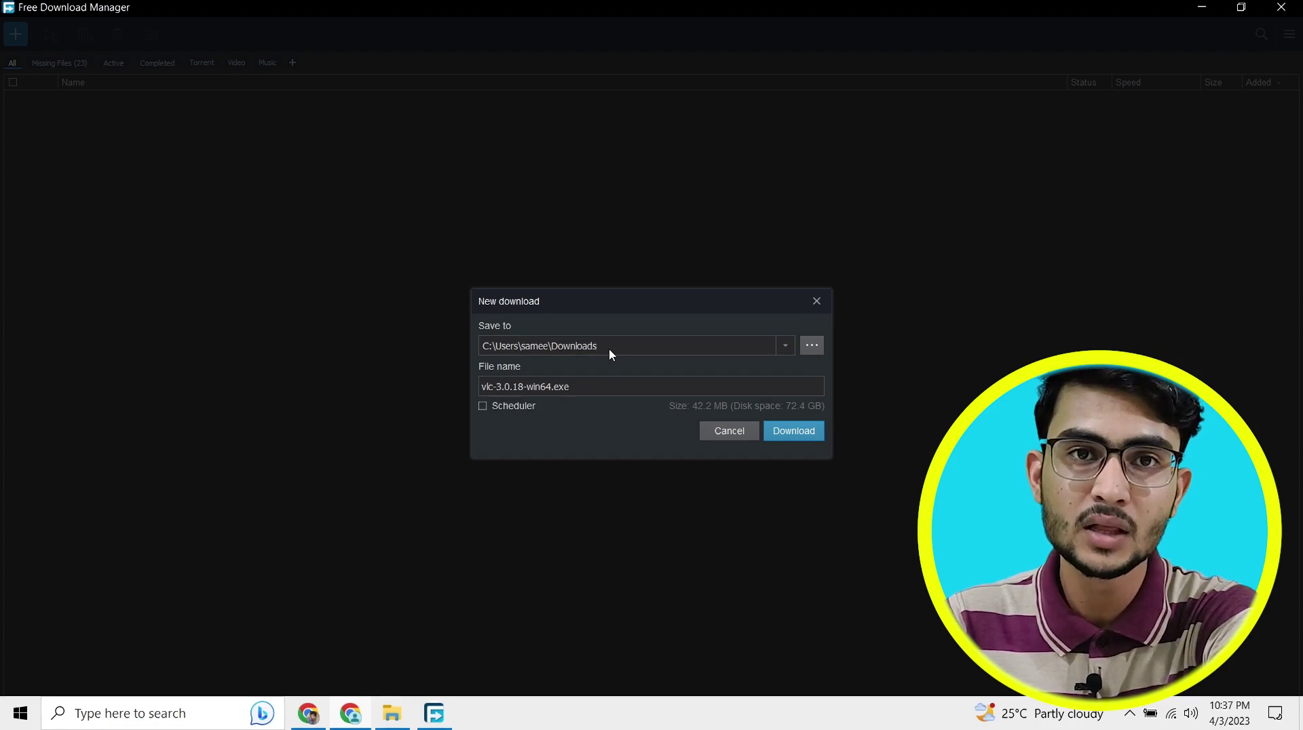
click(782, 348)
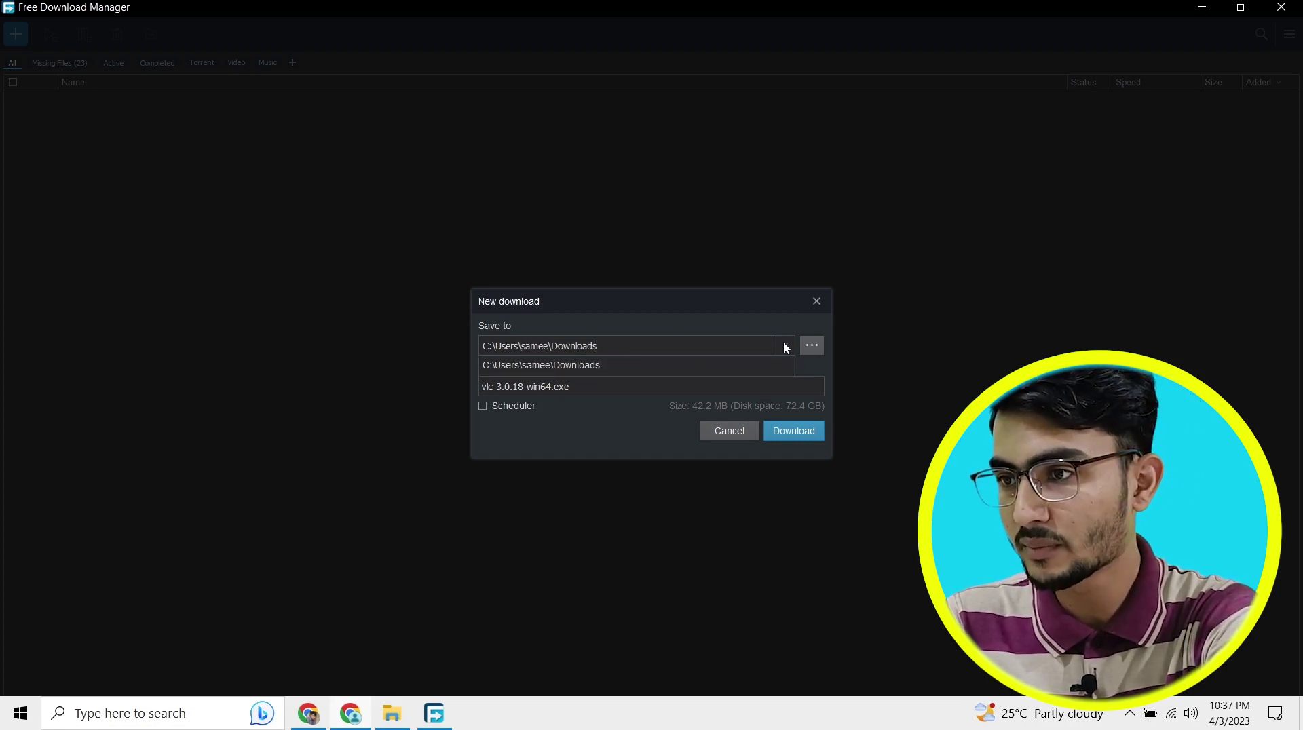
click(811, 345)
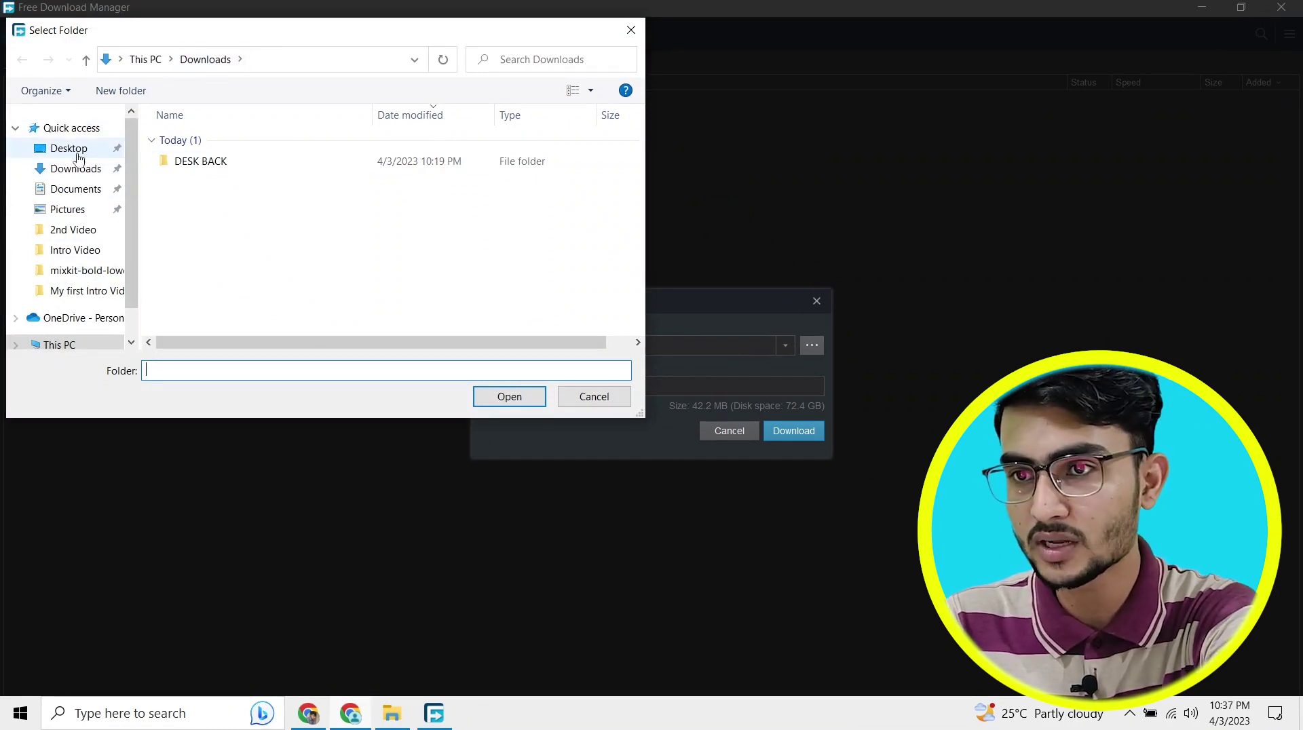
click(631, 30)
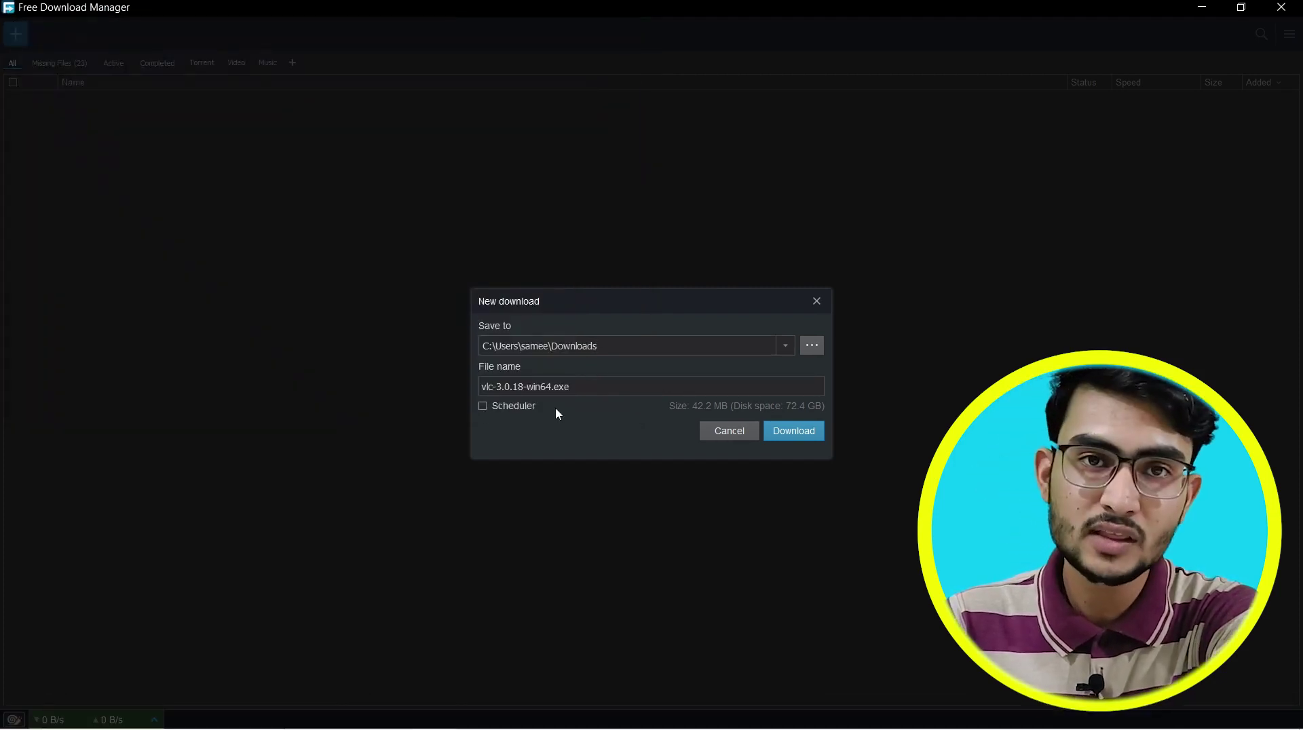
click(483, 407)
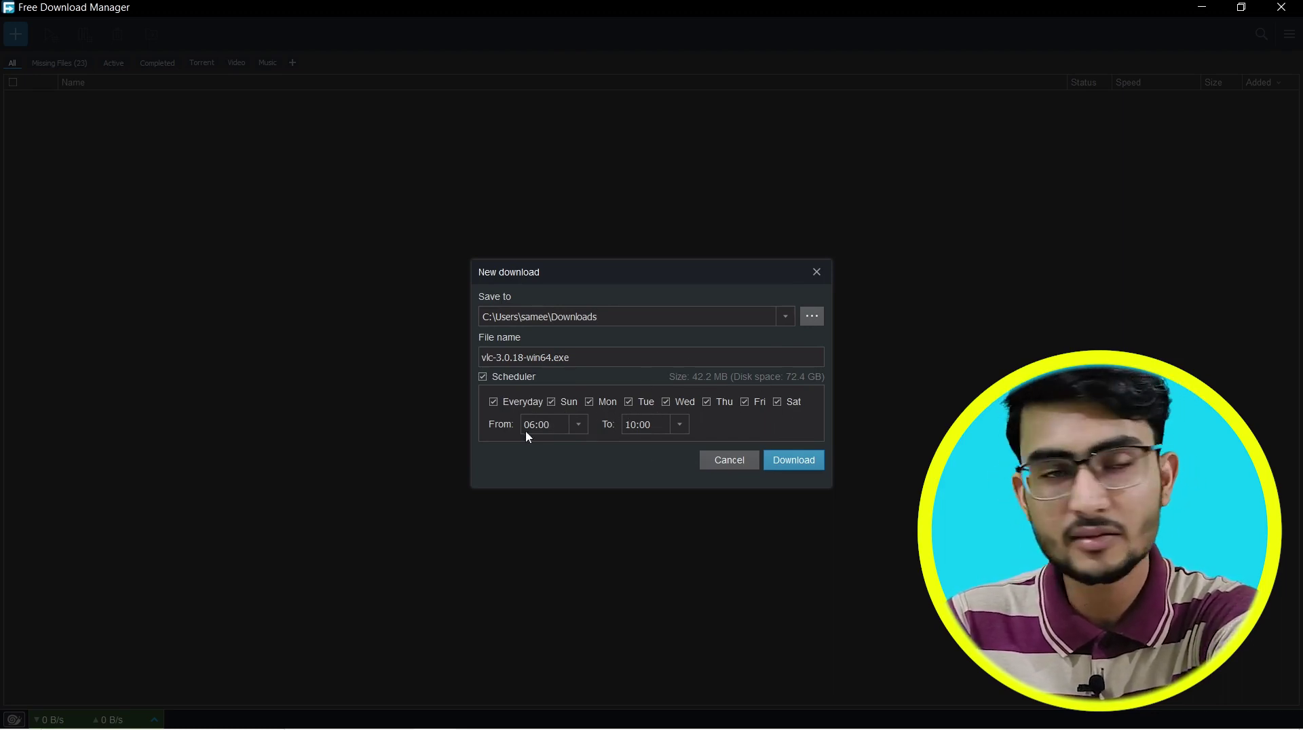
click(483, 377)
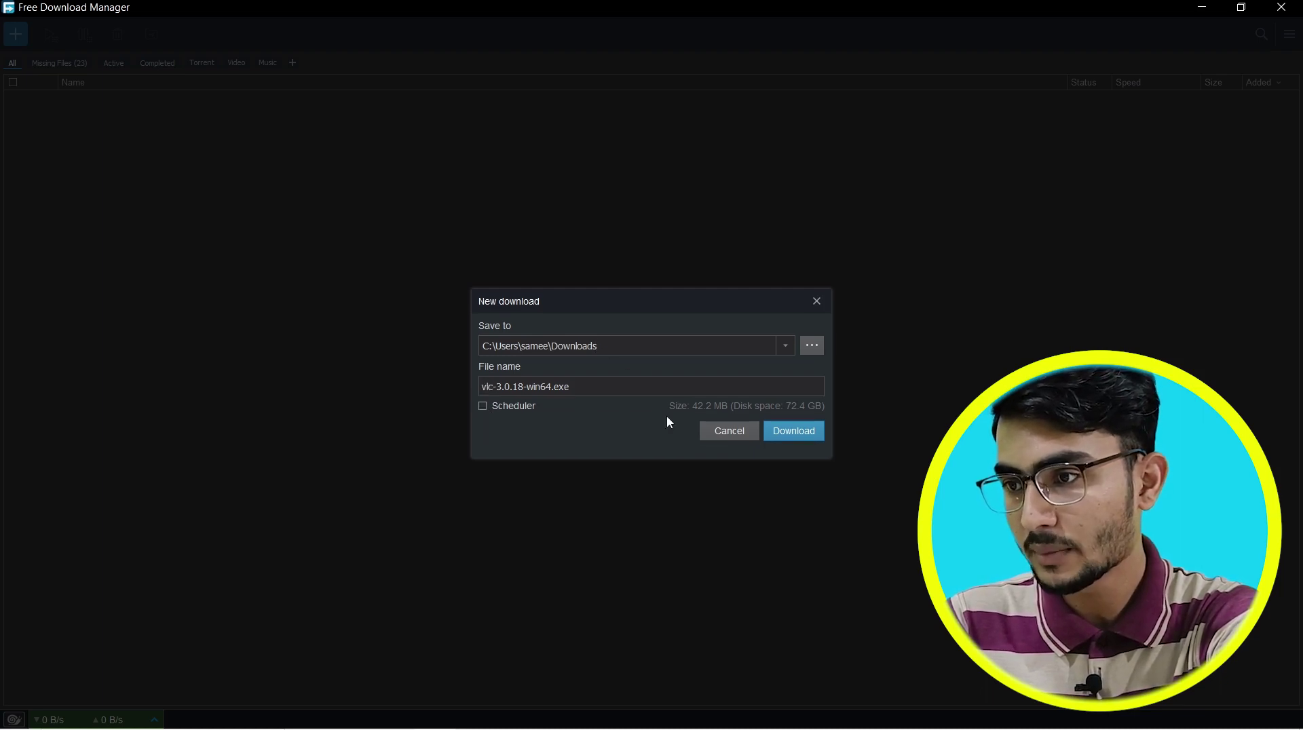
Step: Start downloading vlc-3.0.18-win64.exe to the Downloads folder without a schedule
click(802, 438)
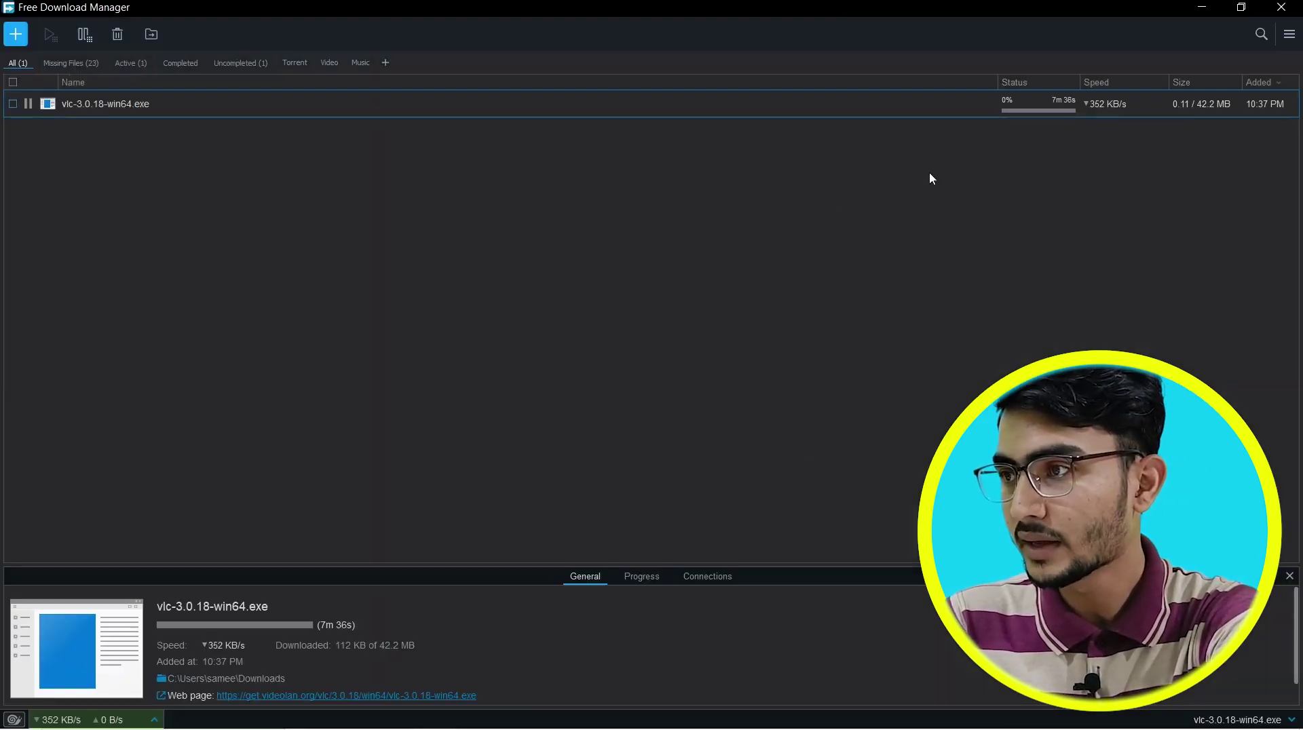
Step: Monitor the vlc-3.0.18-win64.exe download through to the end and examine its progress map and general details
mouse_move(1106, 115)
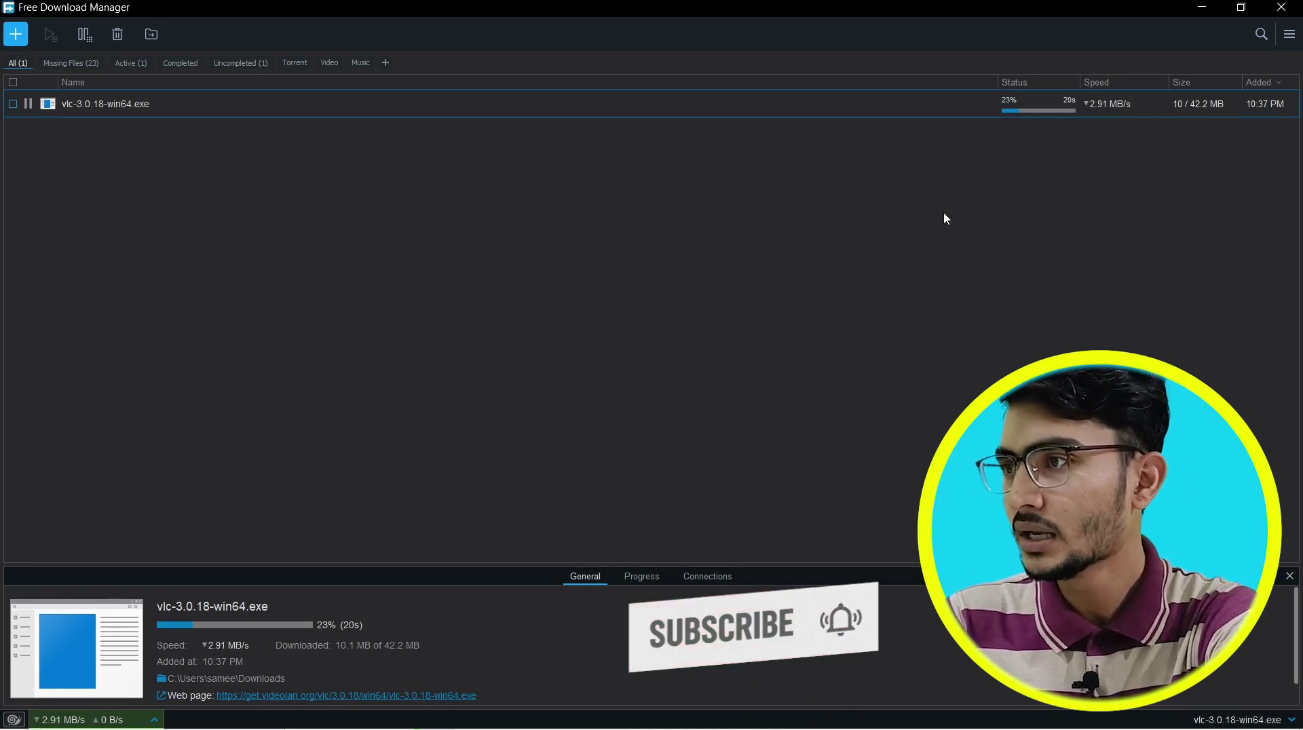
mouse_move(1112, 110)
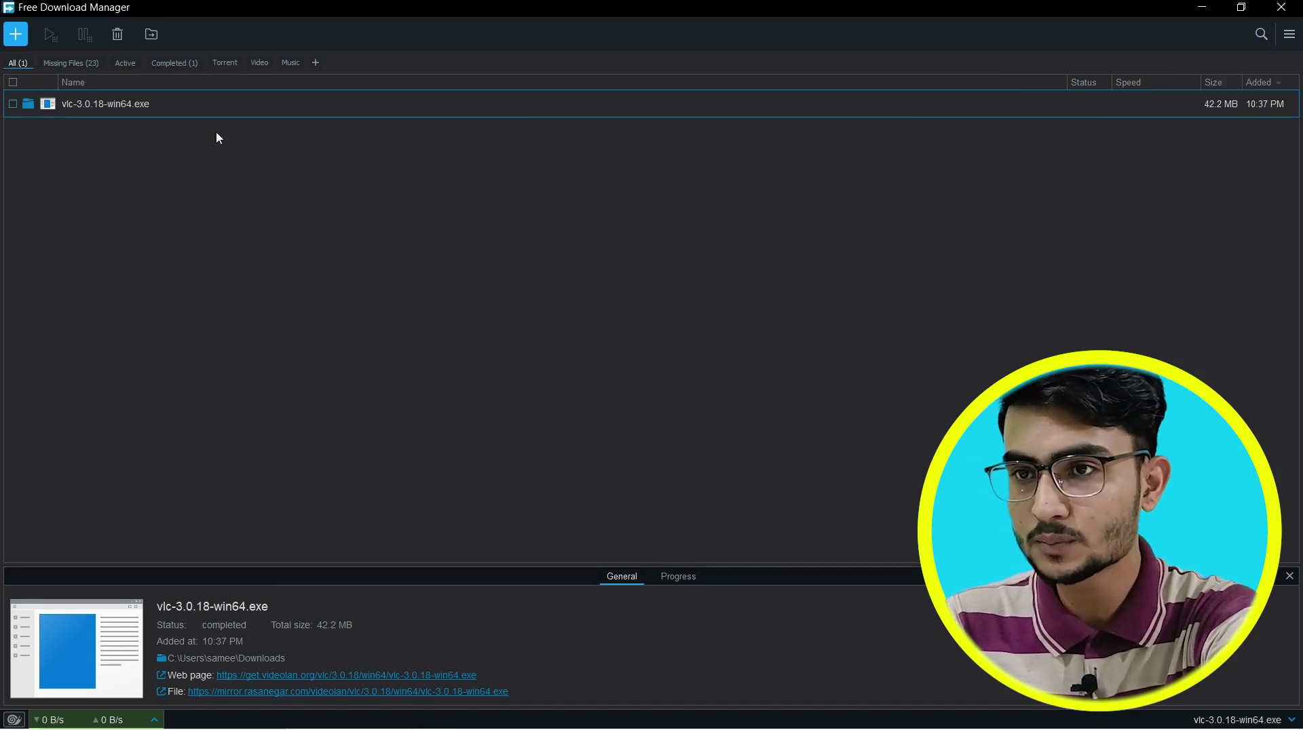
click(682, 582)
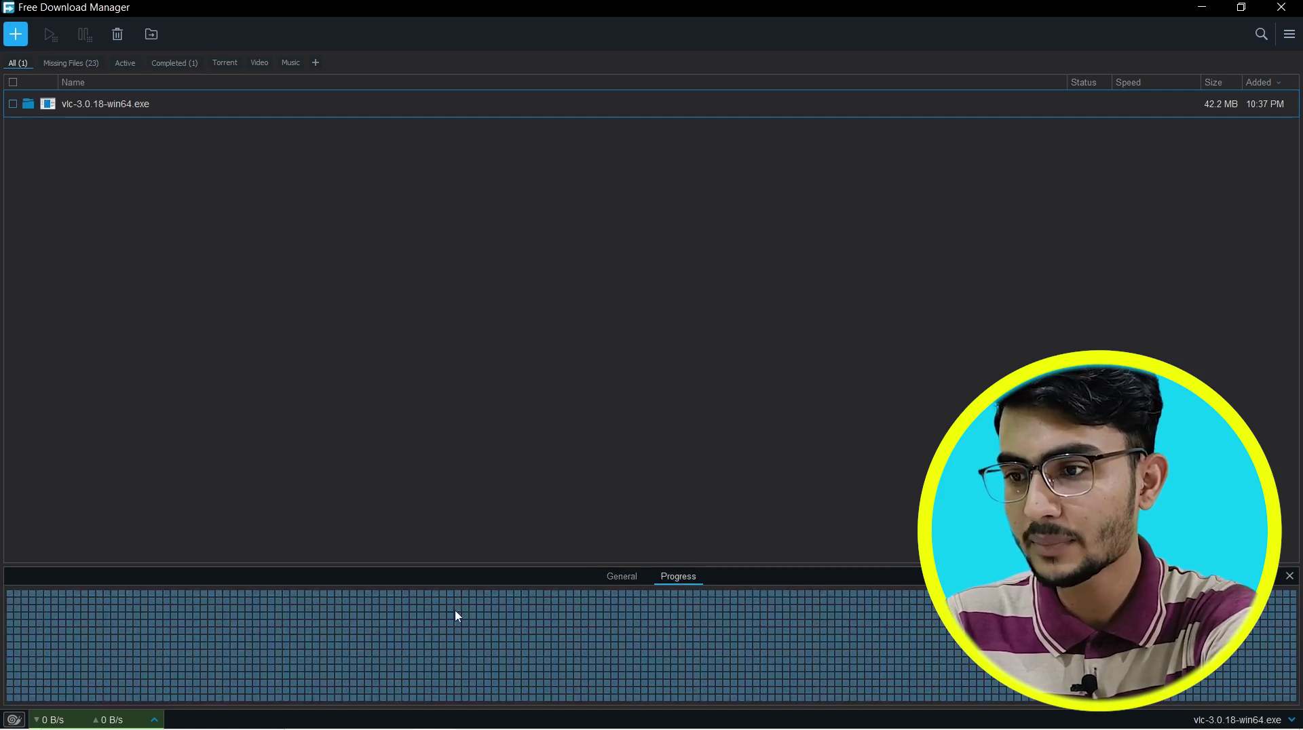
click(622, 577)
click(678, 577)
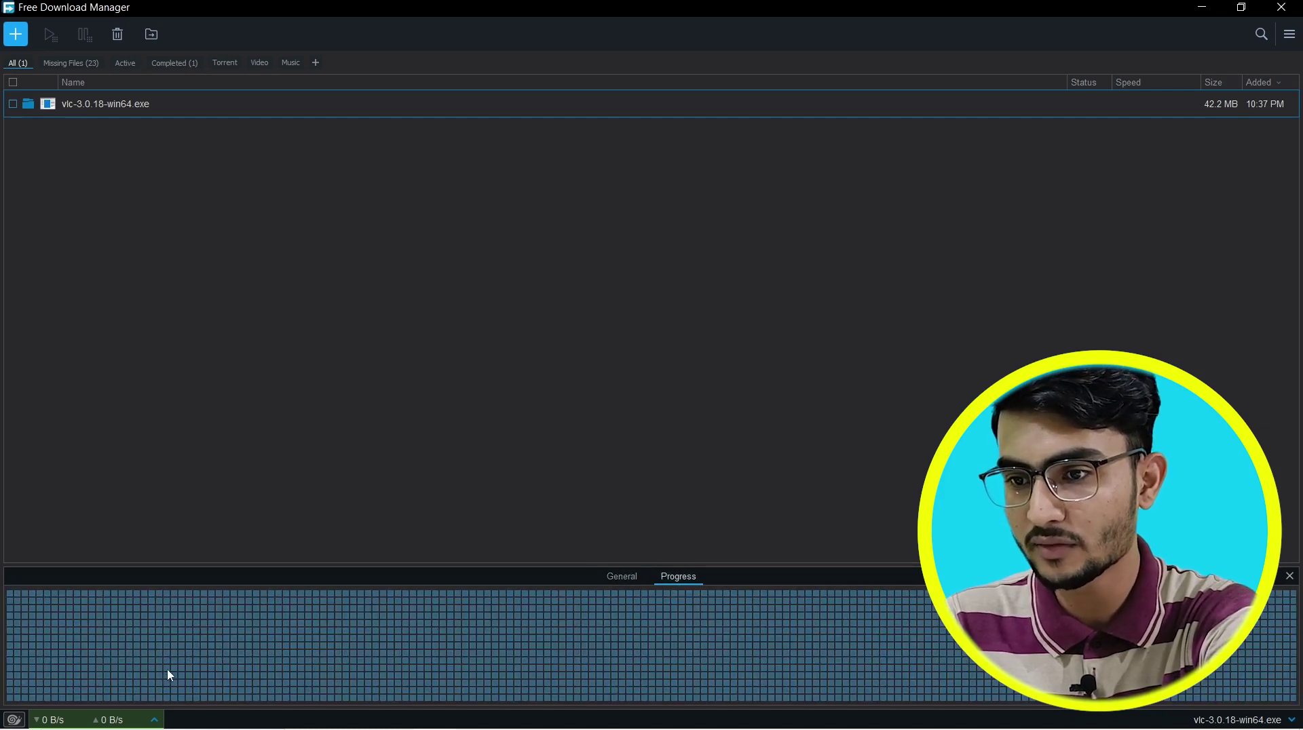
click(610, 576)
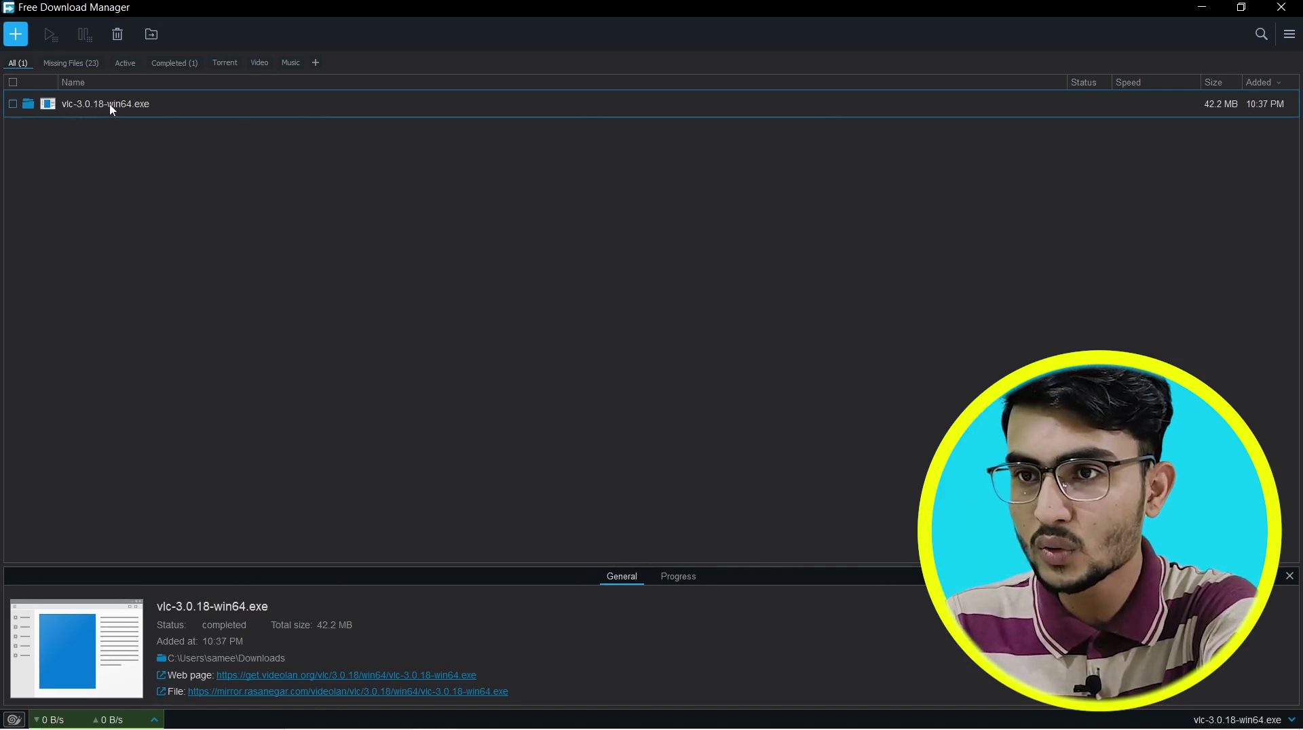
Step: Review the actions available for the VLC file and the Completed and Torrent filters, and return to all downloads
right_click(81, 108)
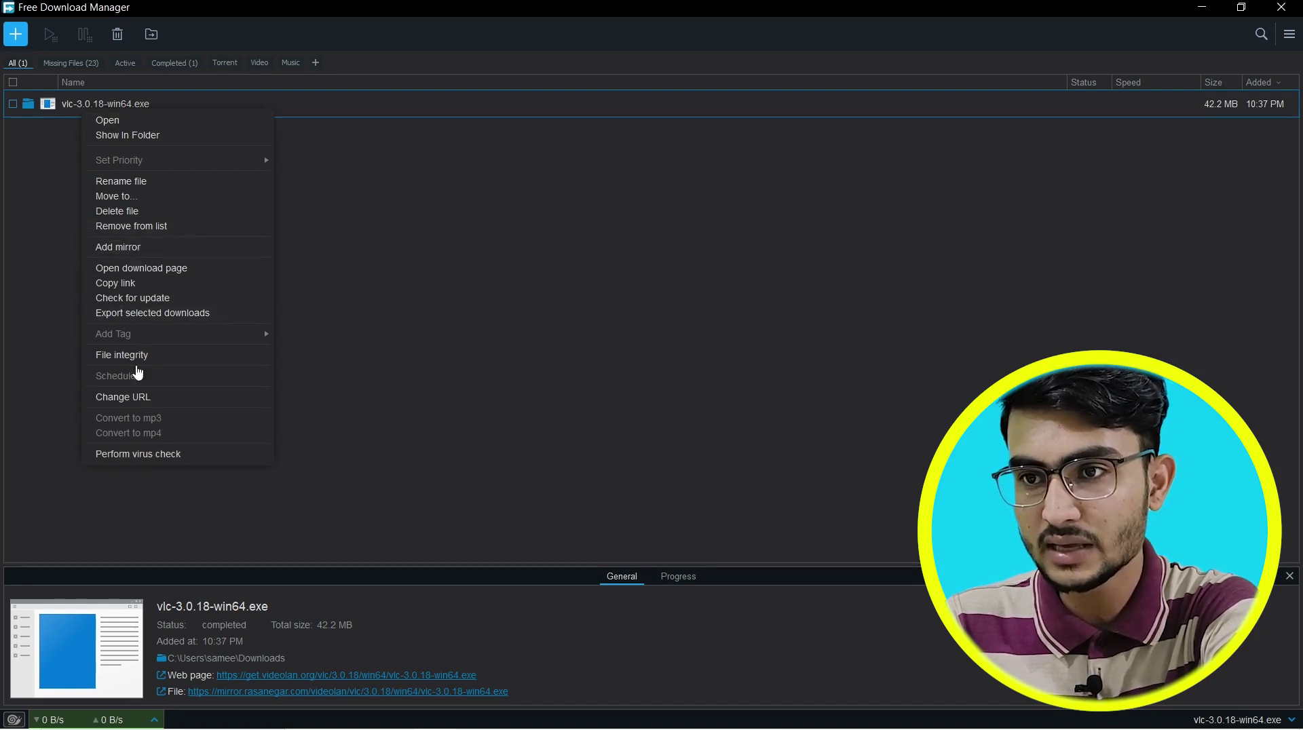
click(409, 290)
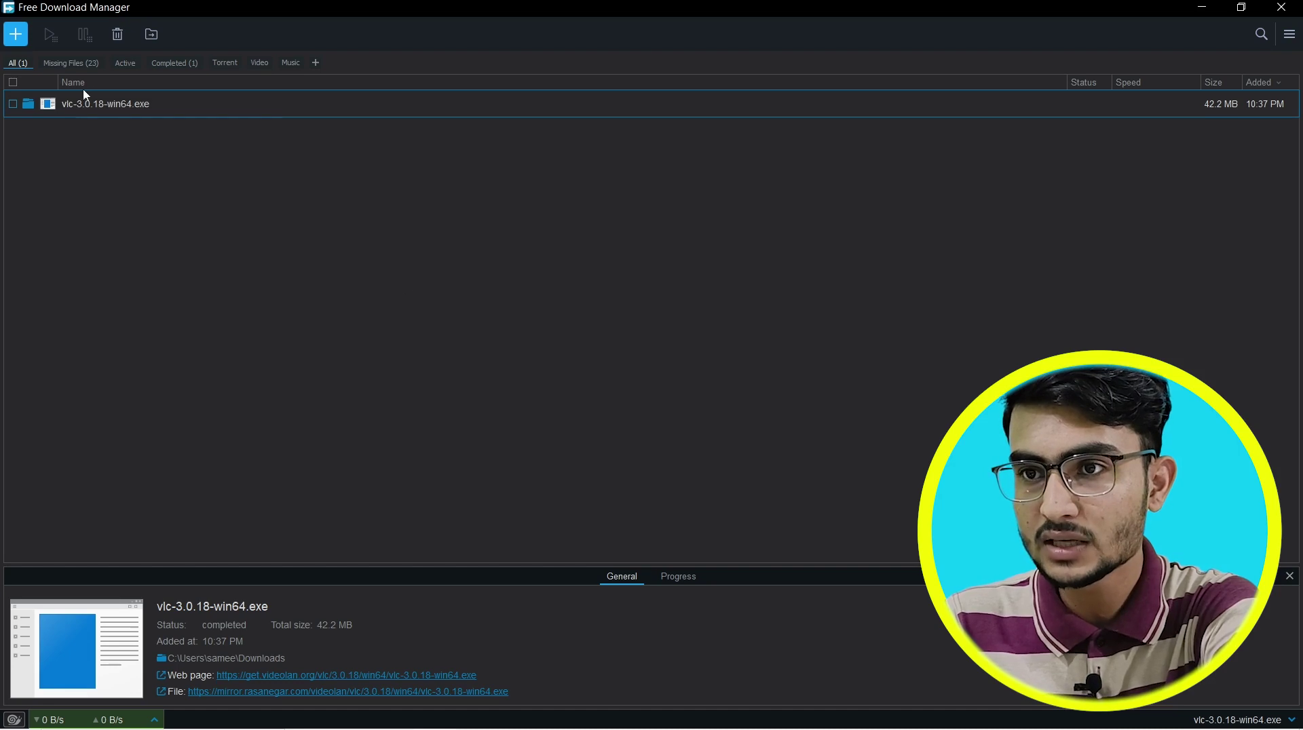
click(172, 66)
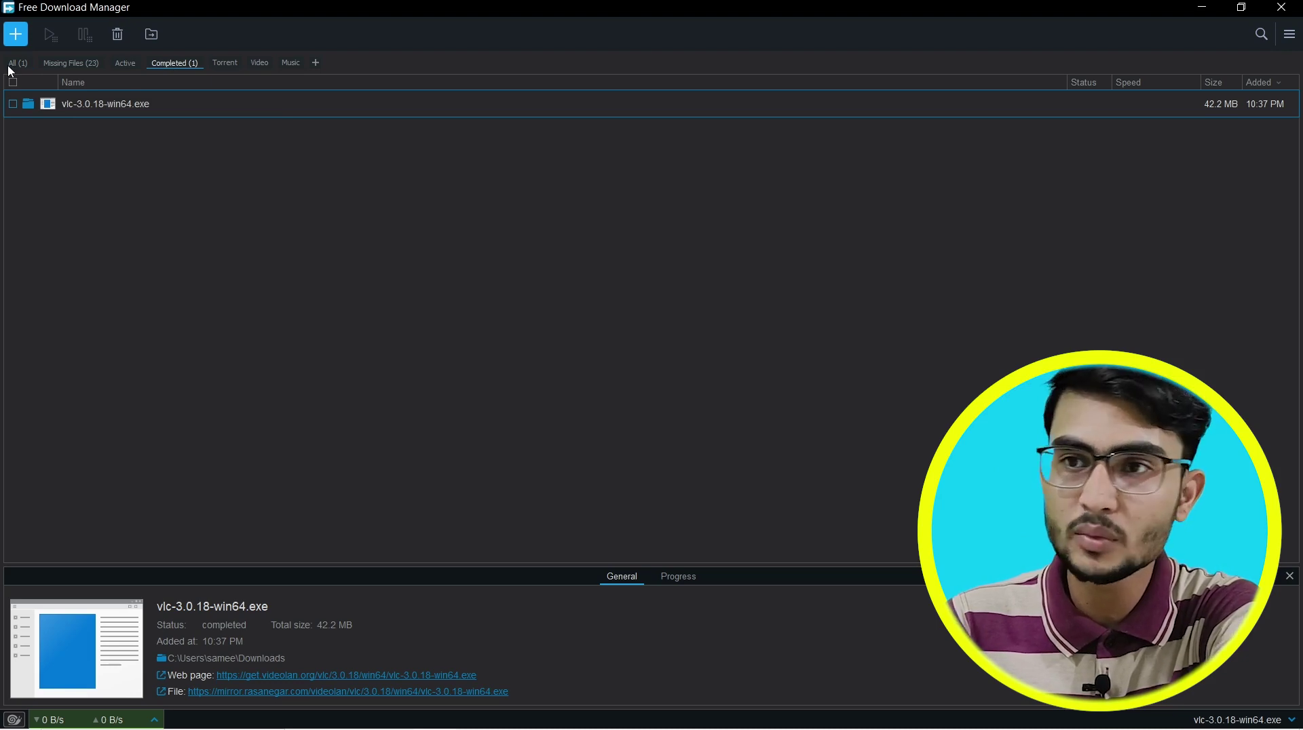
click(229, 68)
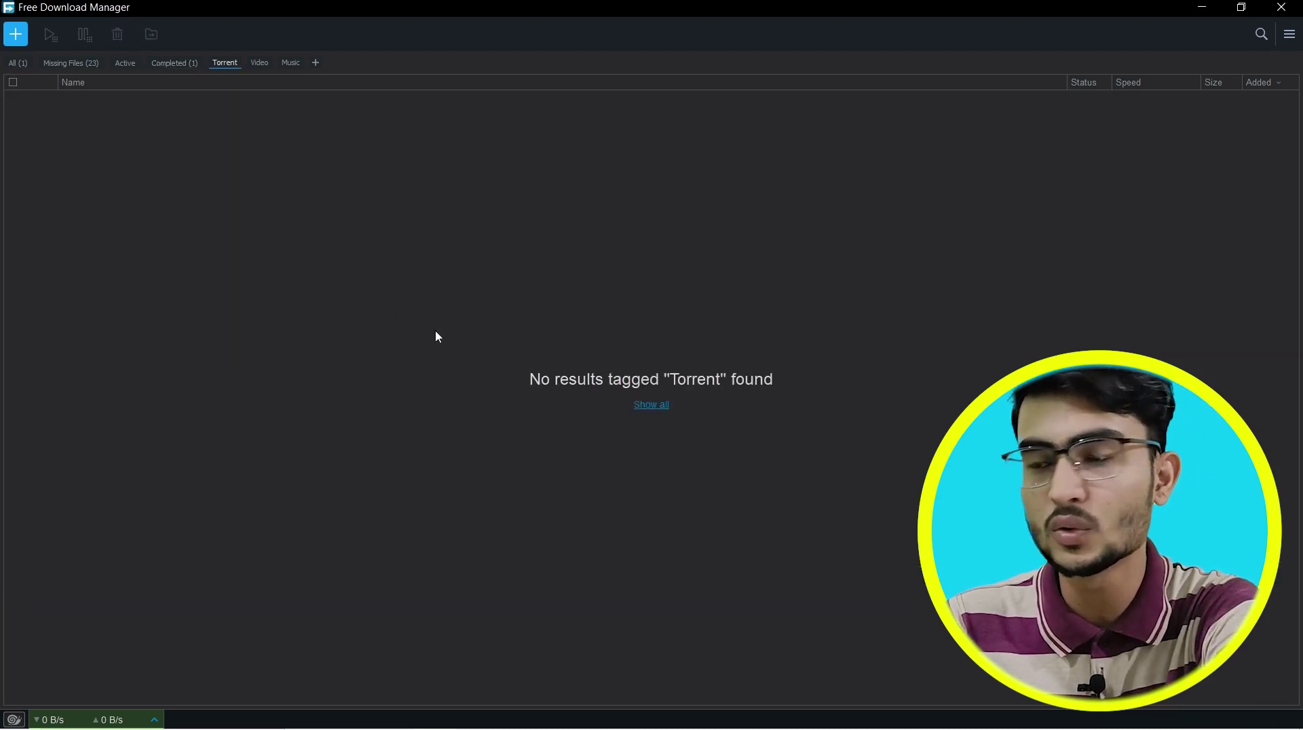
click(28, 66)
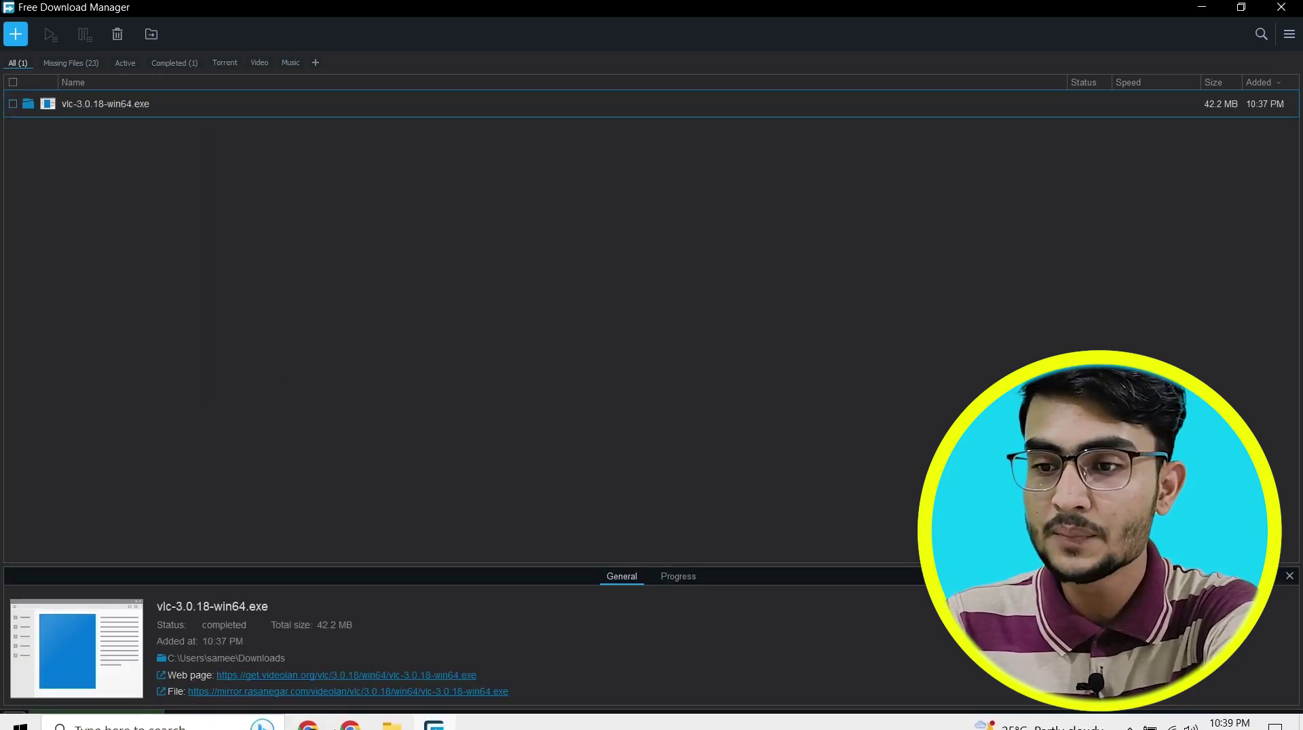
Step: Switch to Chrome, search Google for "torrent file test" and open the Test Torrent page on Academic Torrents
click(325, 719)
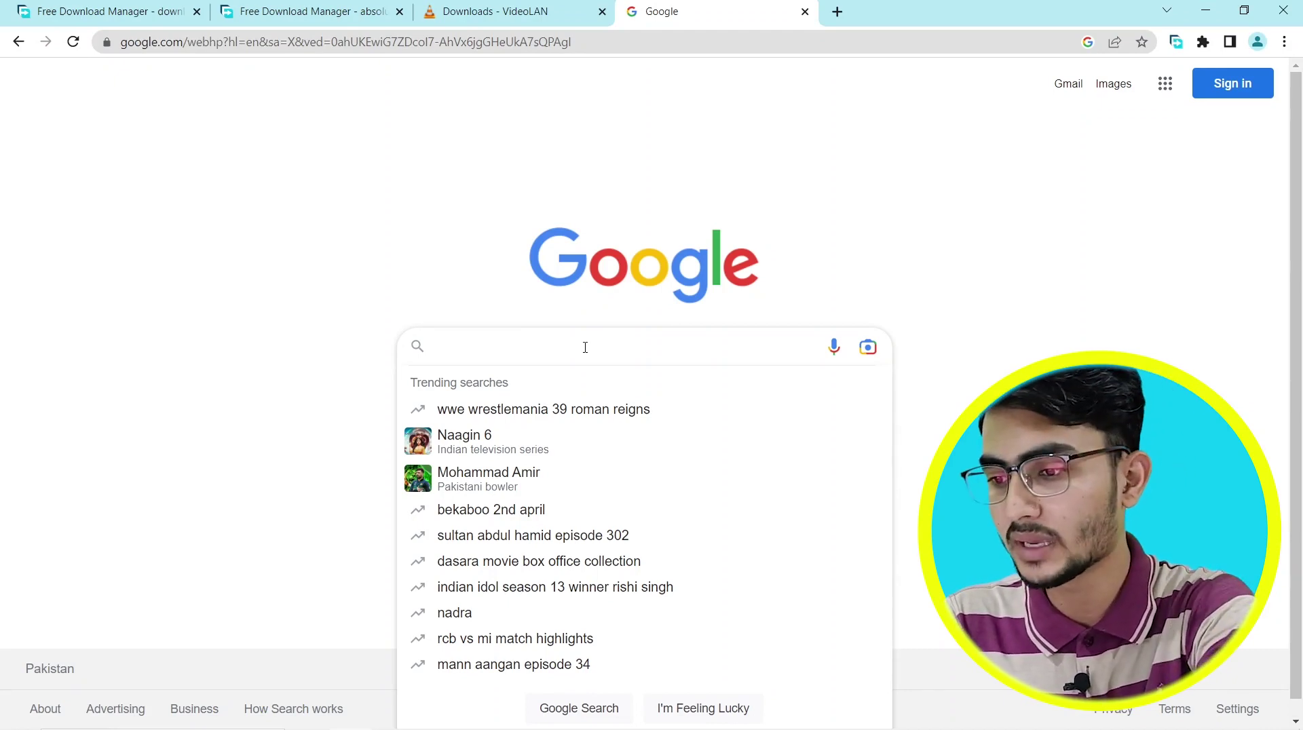
text(torrent file test)
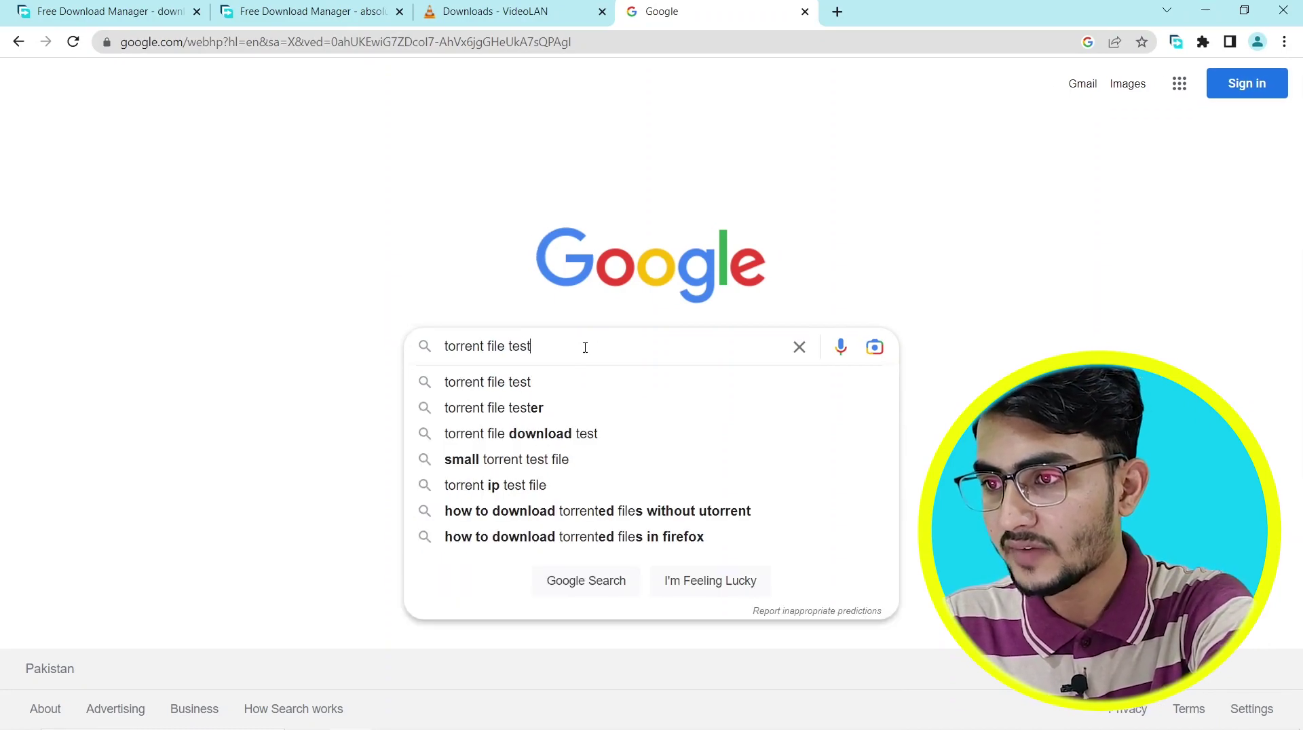
key(Return)
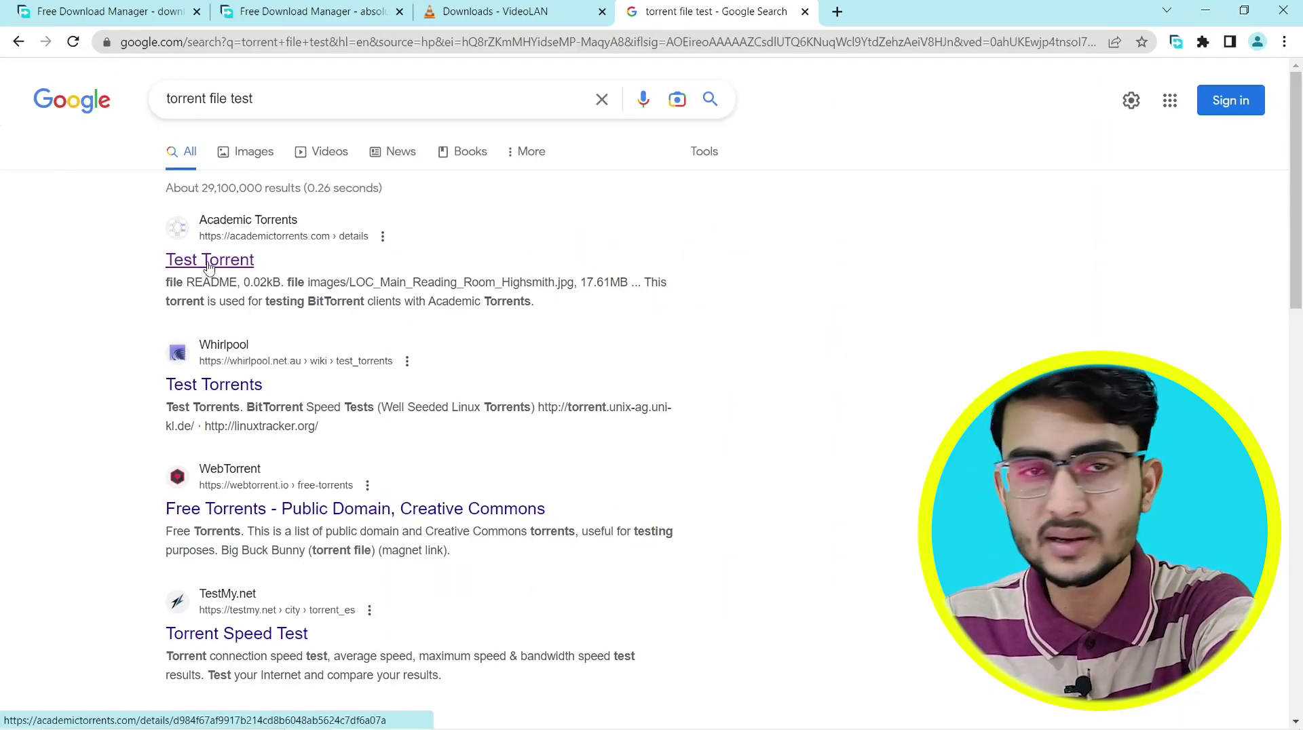
click(209, 267)
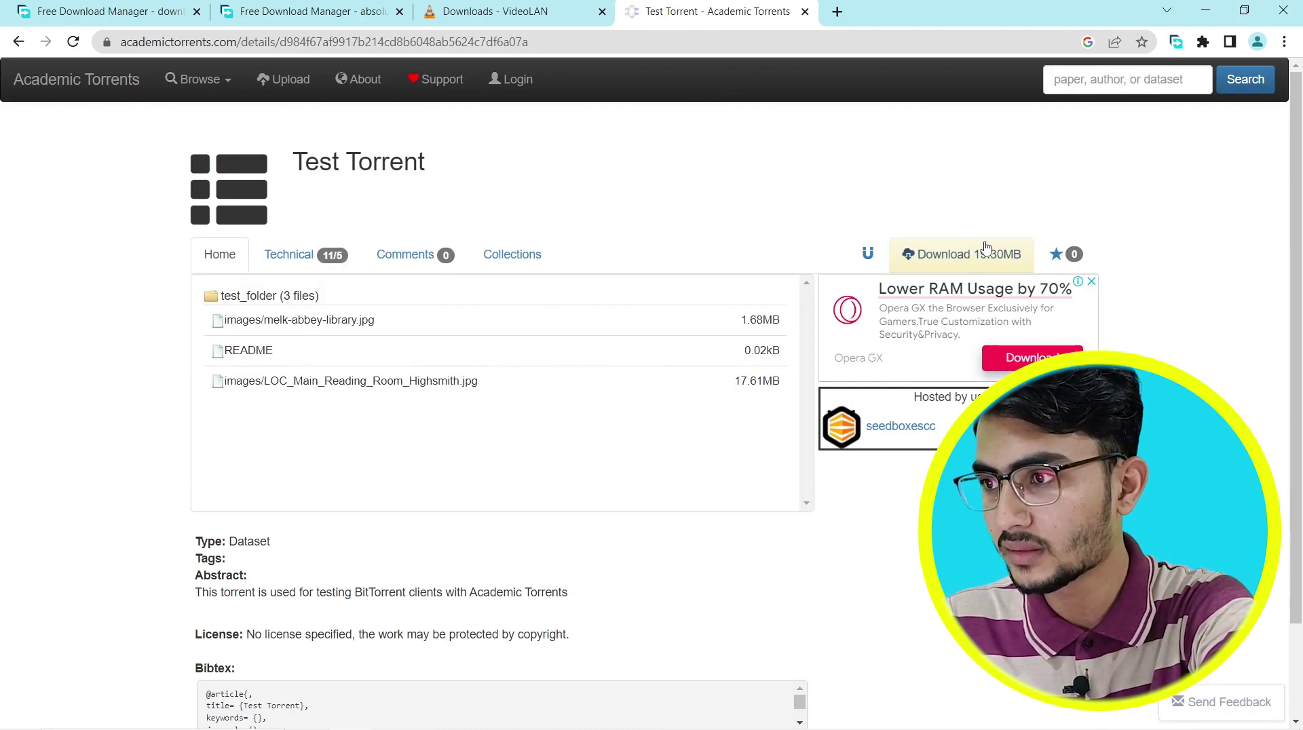
Step: Download the Test Torrent's test_folder with all its files to the Downloads folder and pause its upload
mouse_move(918, 262)
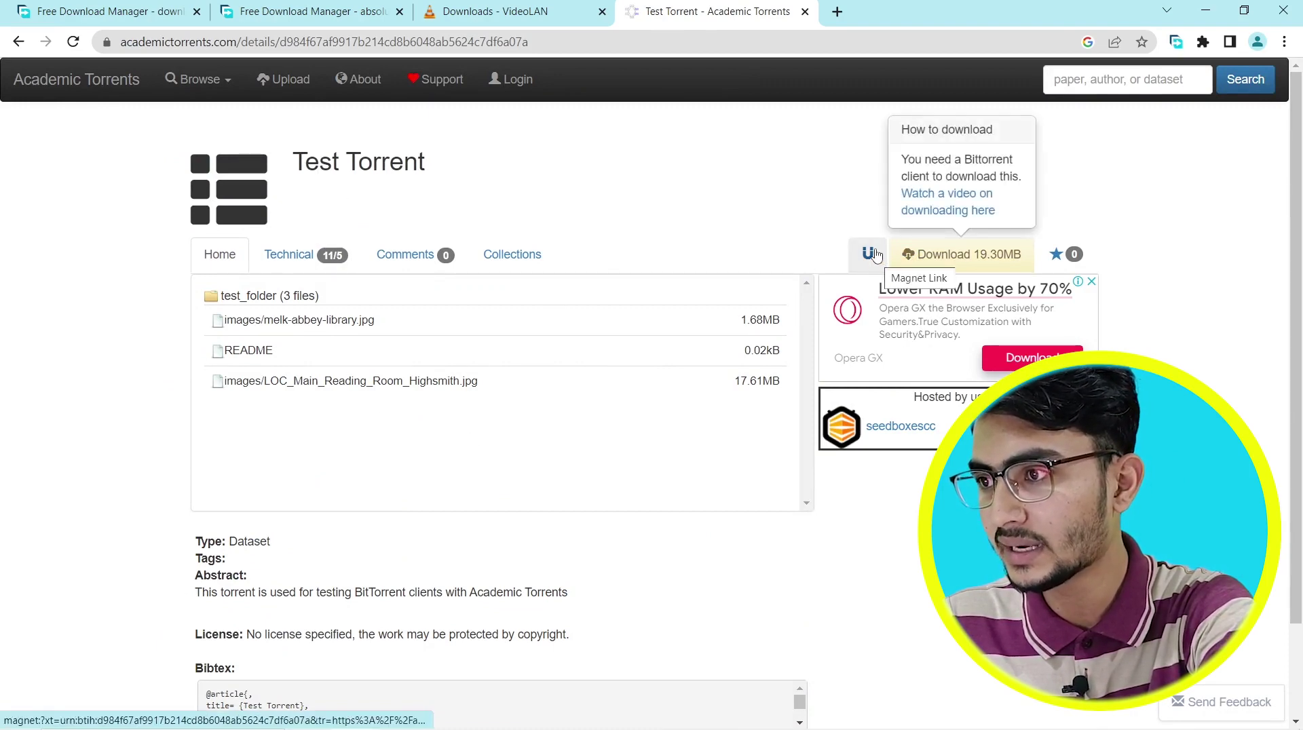
click(942, 259)
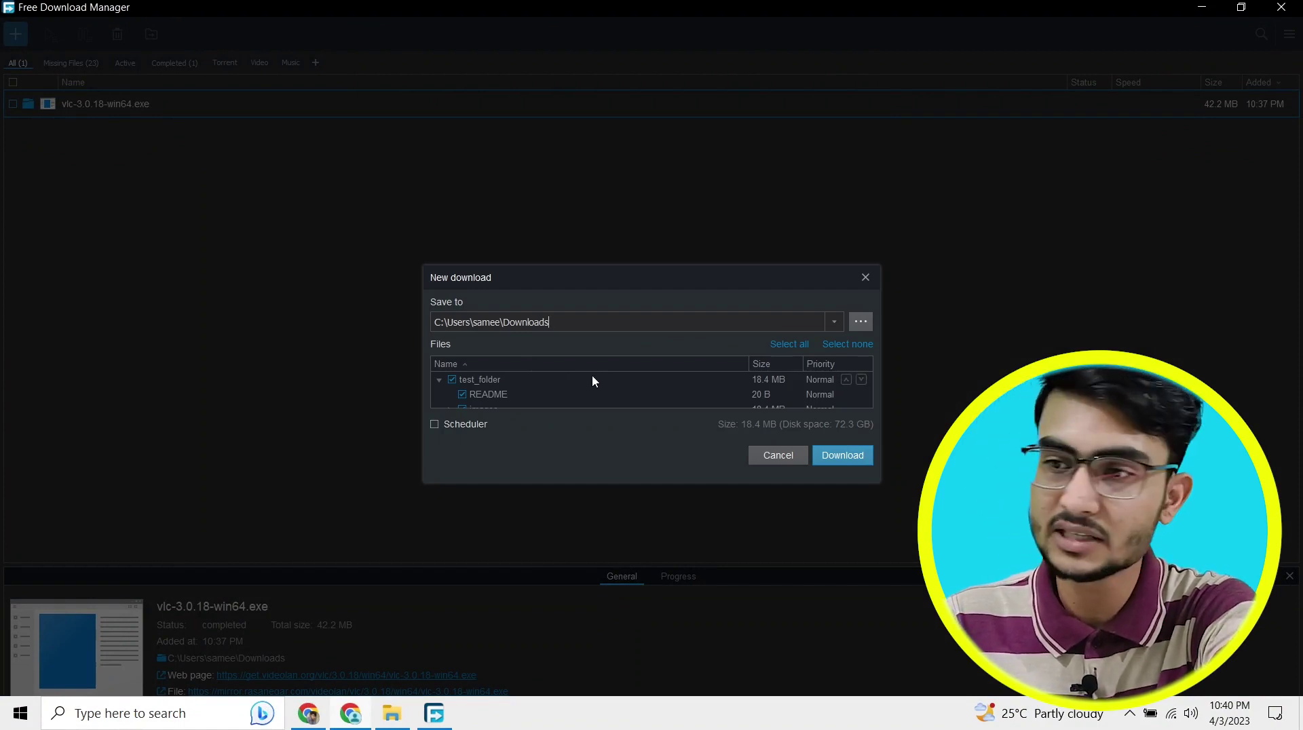
scroll(592, 377, down, 1)
scroll(519, 384, up, 1)
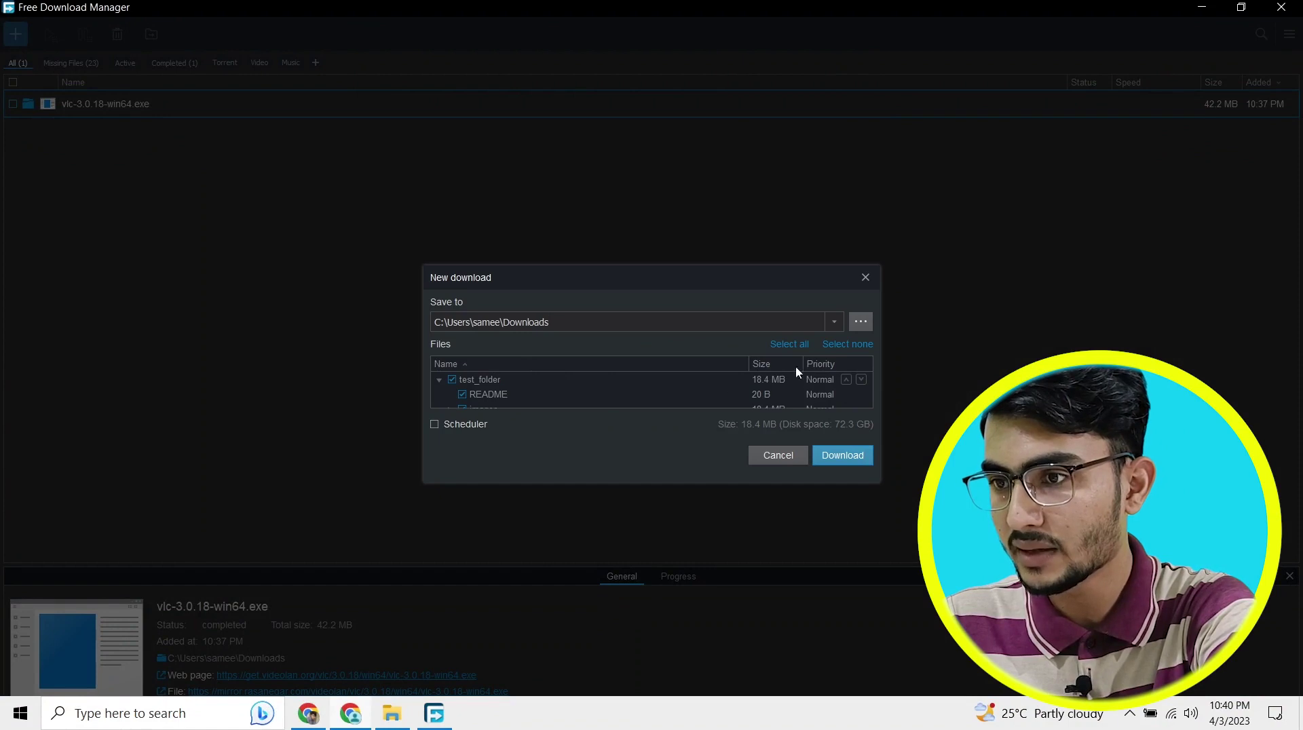
scroll(631, 384, down, 1)
scroll(543, 393, up, 1)
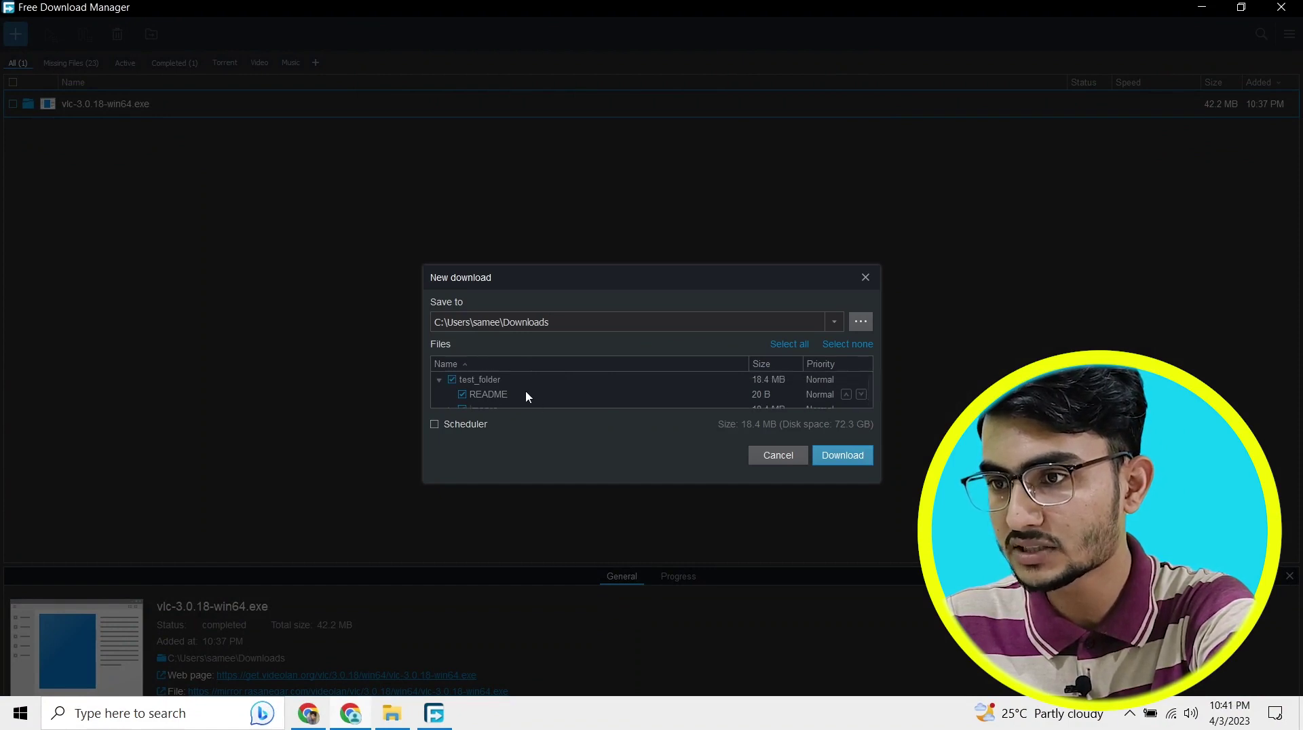
scroll(550, 389, down, 1)
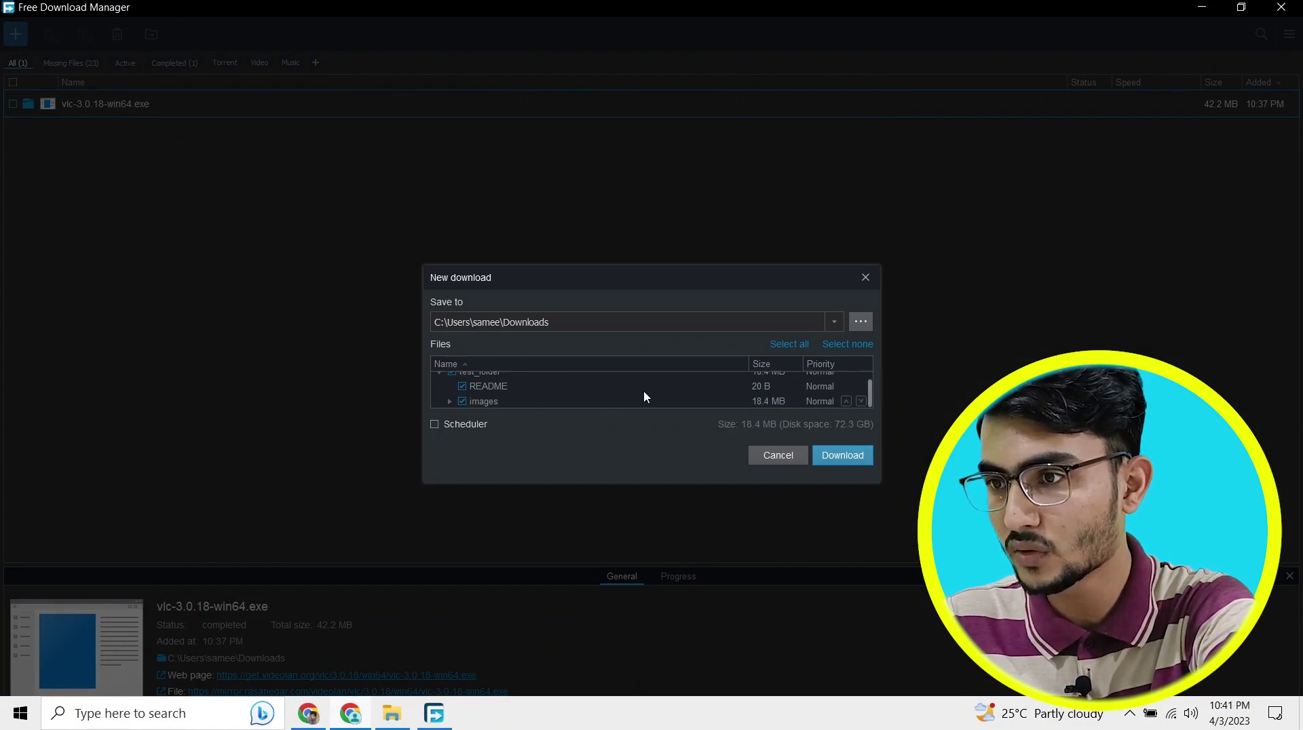
click(840, 457)
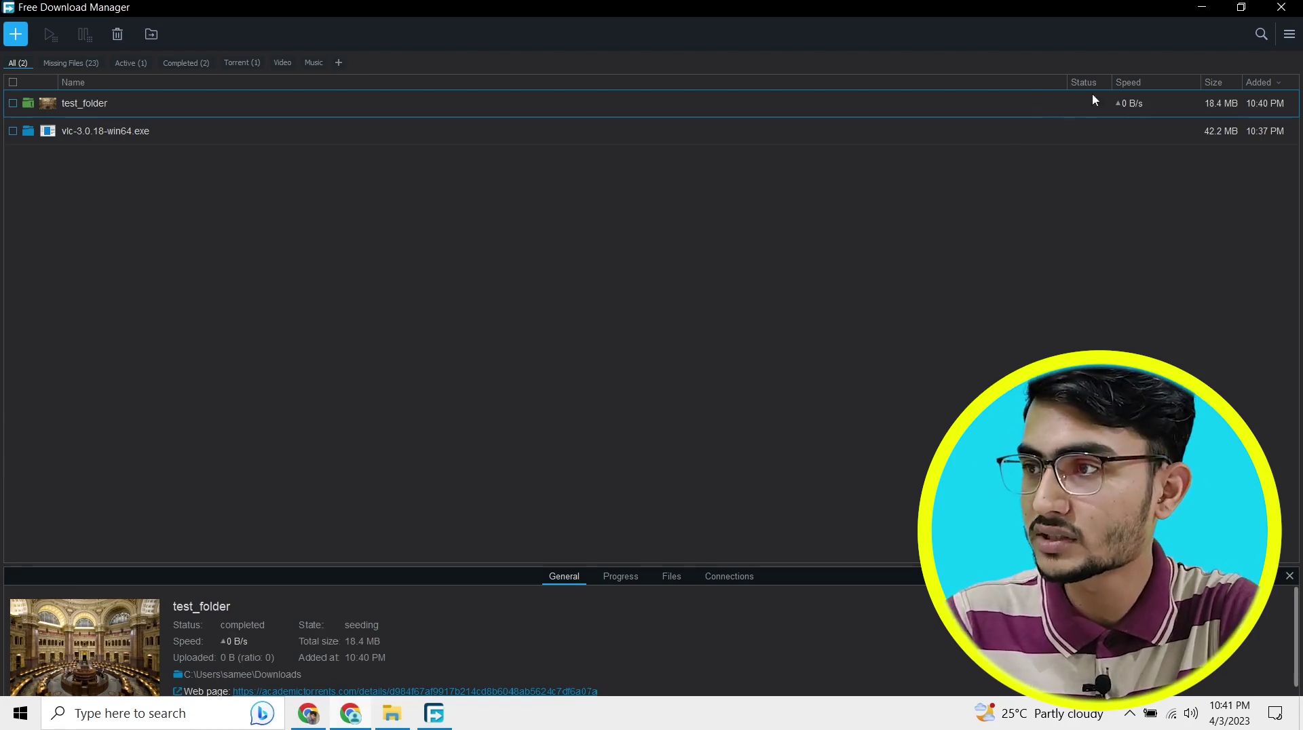
click(1118, 103)
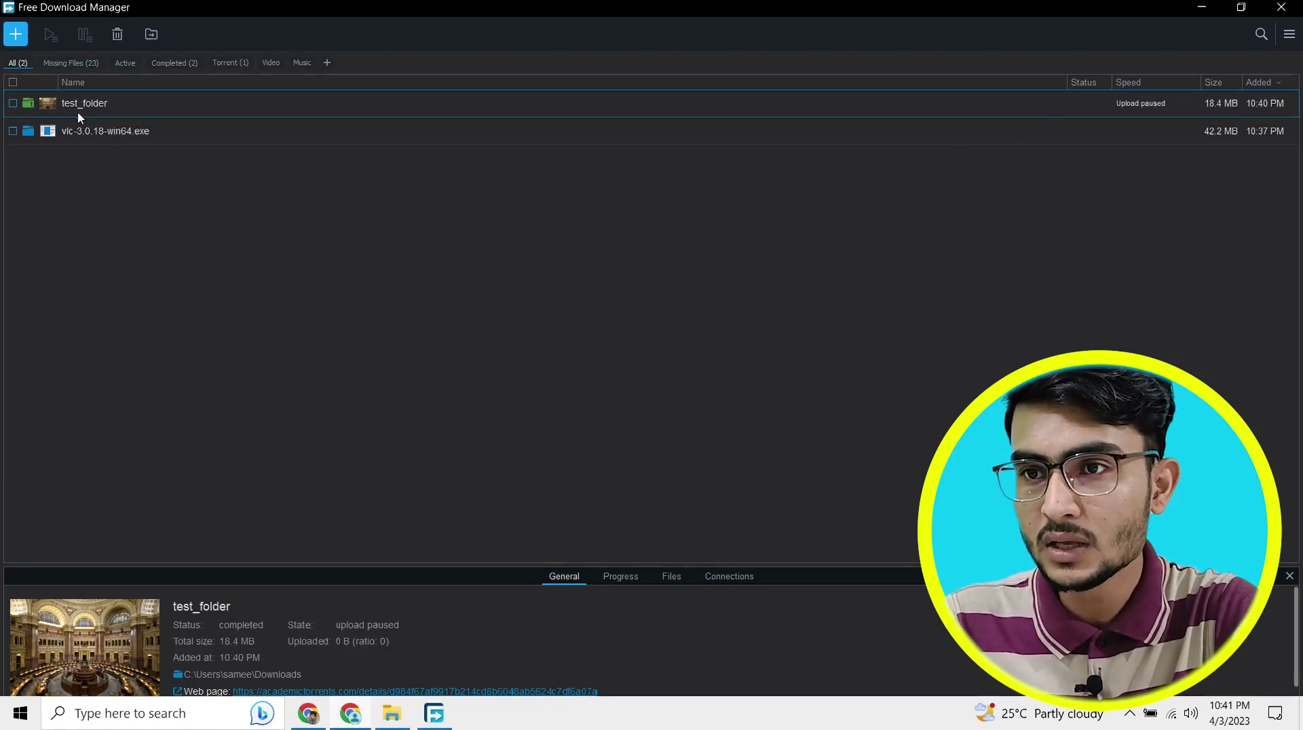
Step: Inspect the downloaded test_folder and its images subfolder in File Explorer and close the window
click(30, 106)
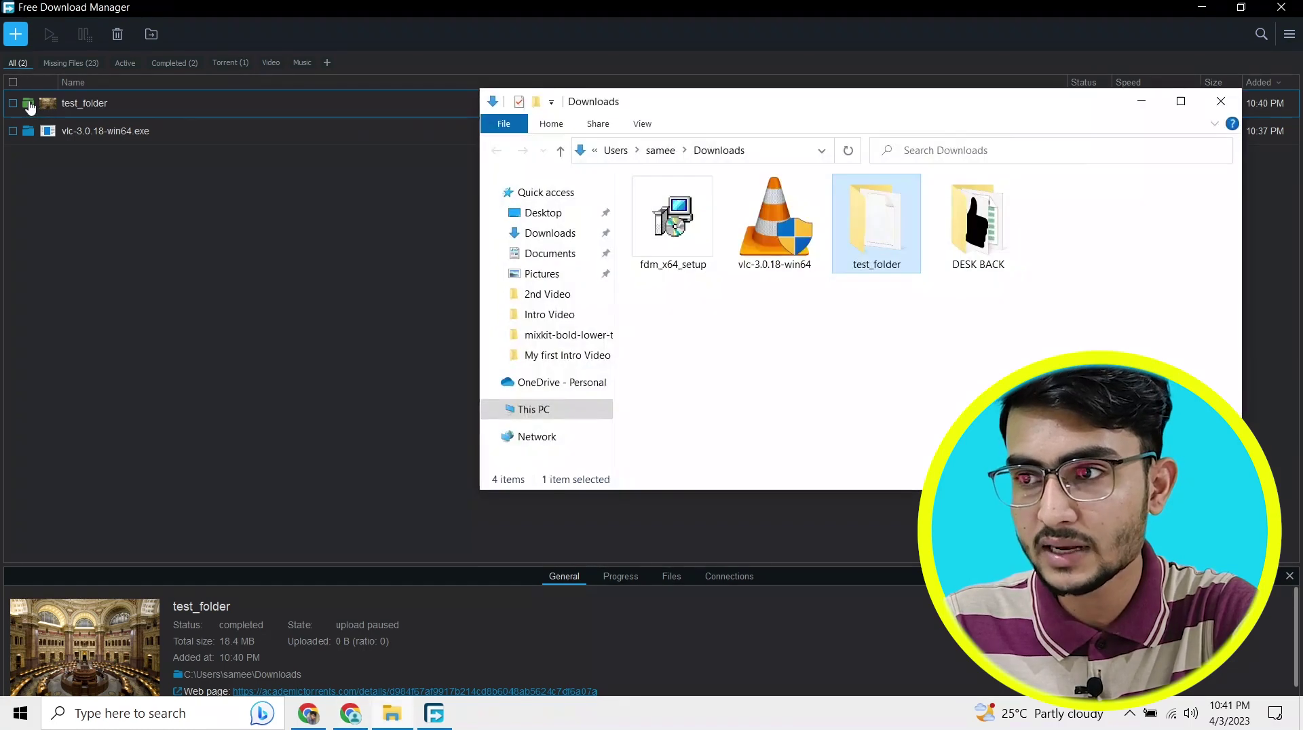
double_click(884, 232)
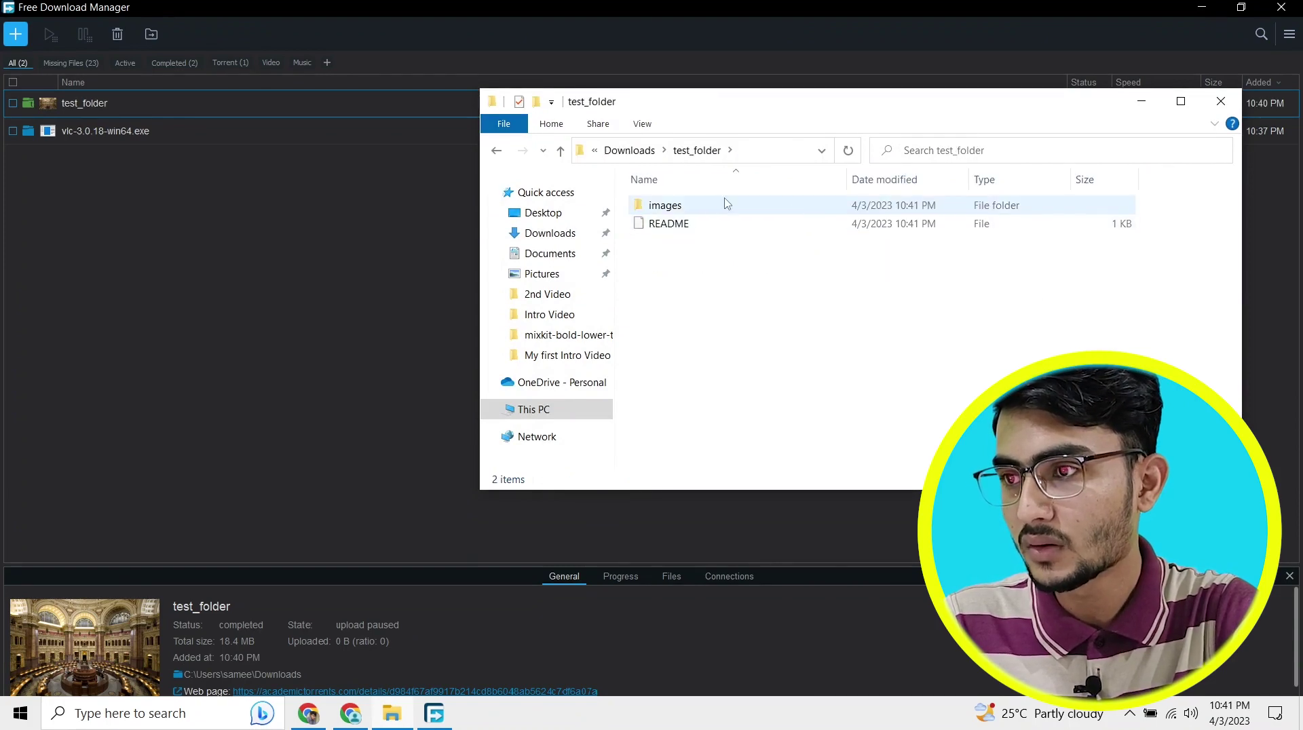
double_click(671, 205)
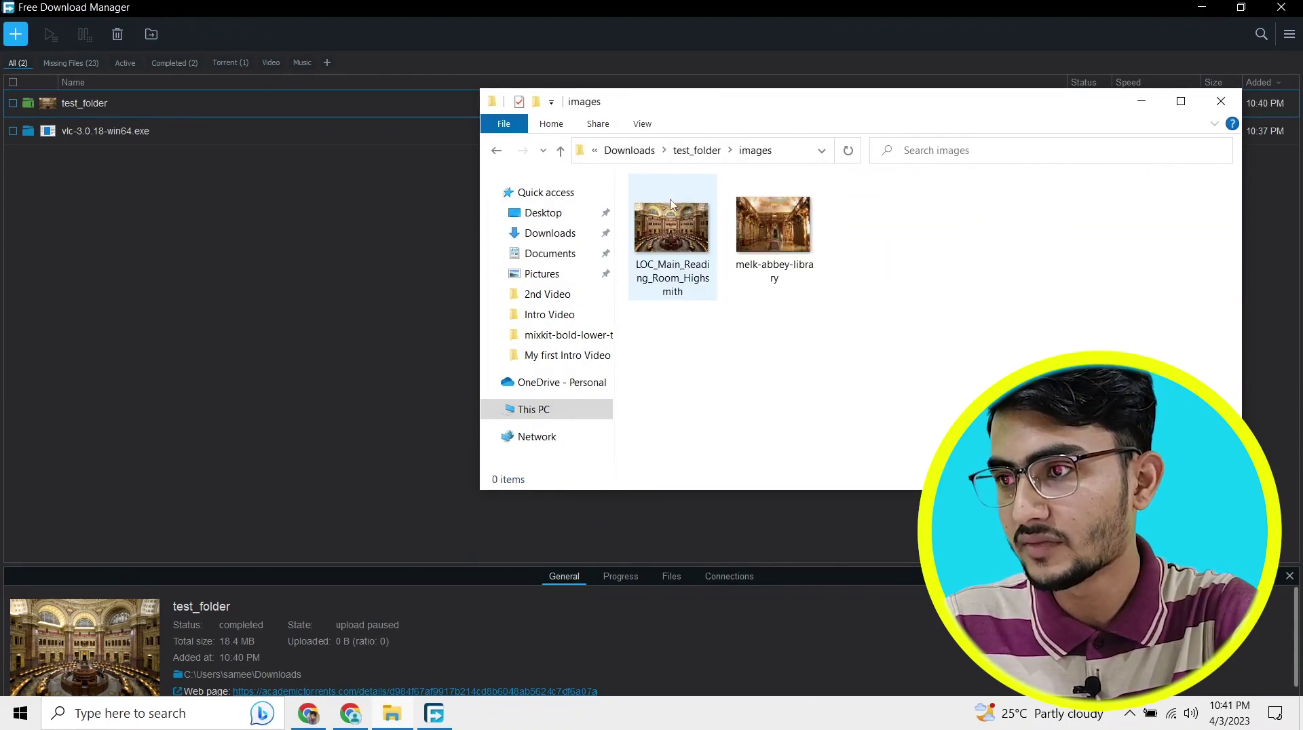
click(495, 151)
click(1220, 101)
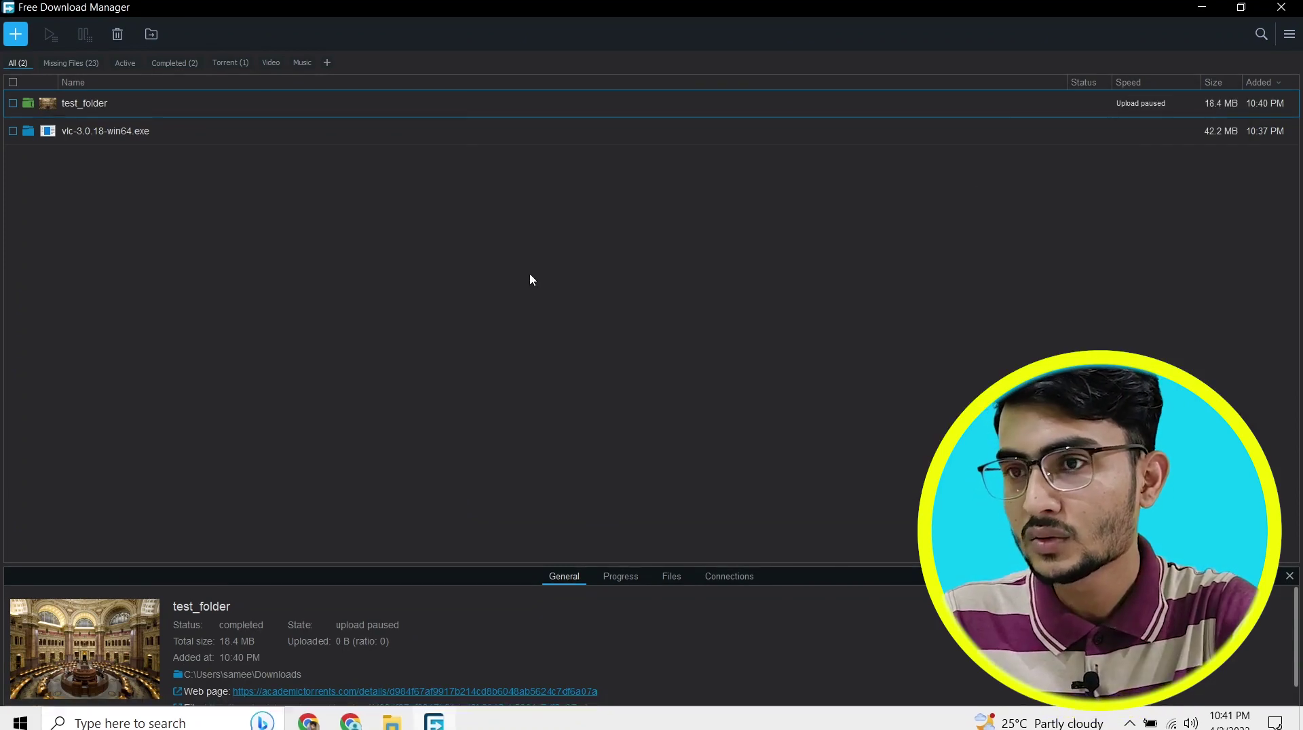